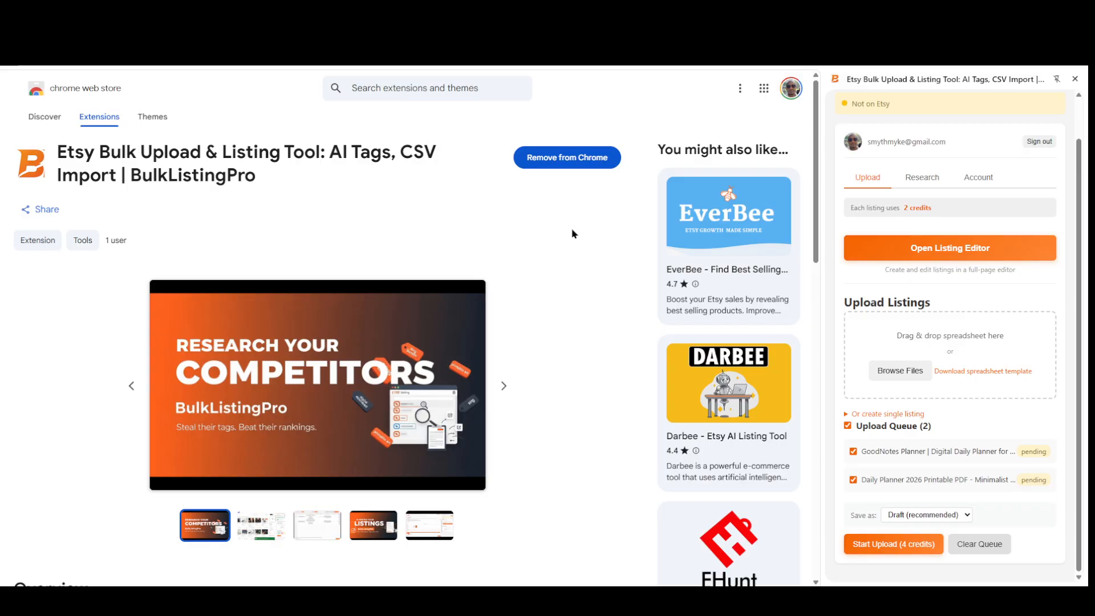
# Switch to the Etsy Shop Manager listings page and reopen the BulkListingPro side panel beside it.
pyautogui.click(499, 90)
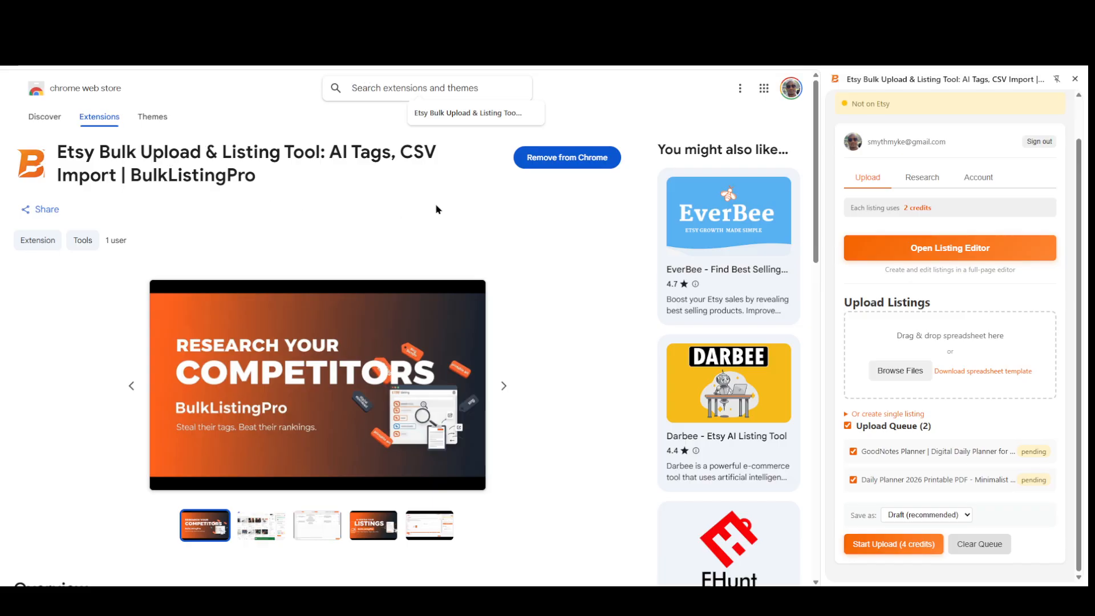
pyautogui.click(497, 222)
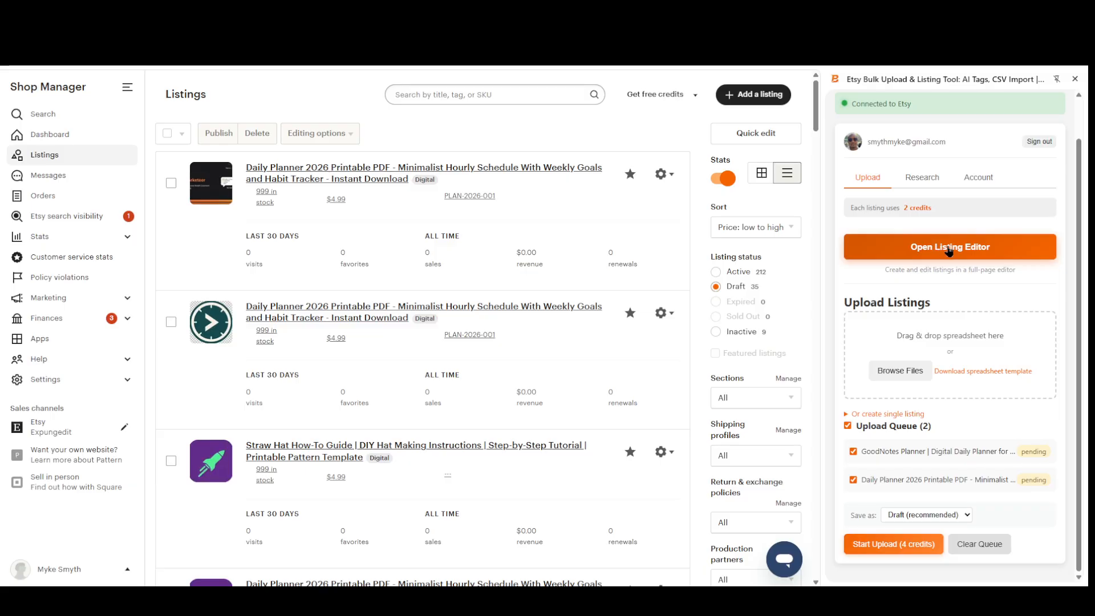
pyautogui.click(1076, 79)
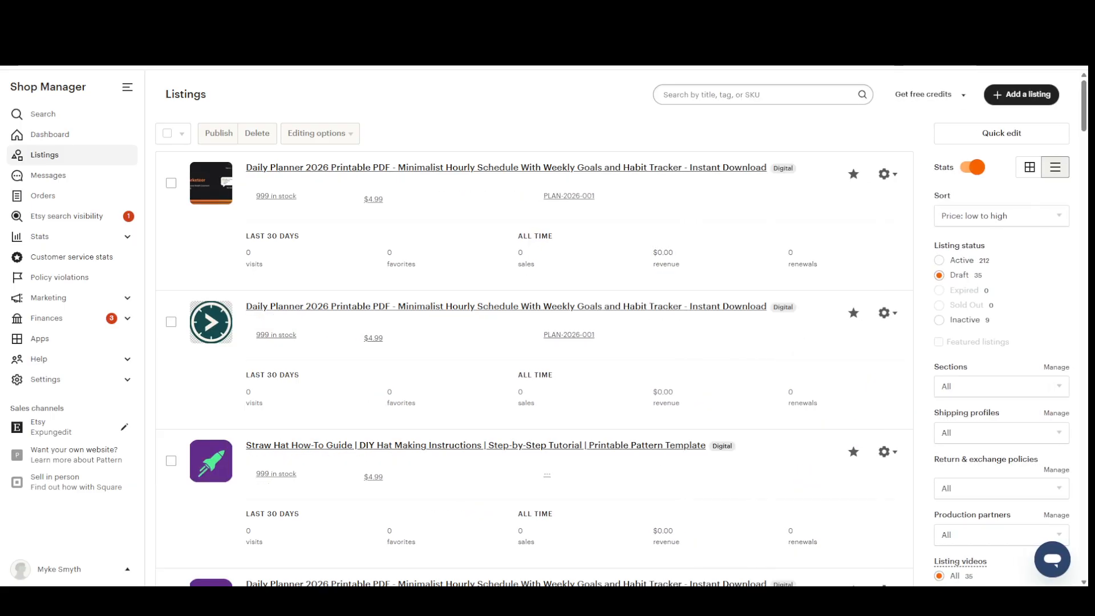
pyautogui.click(1000, 53)
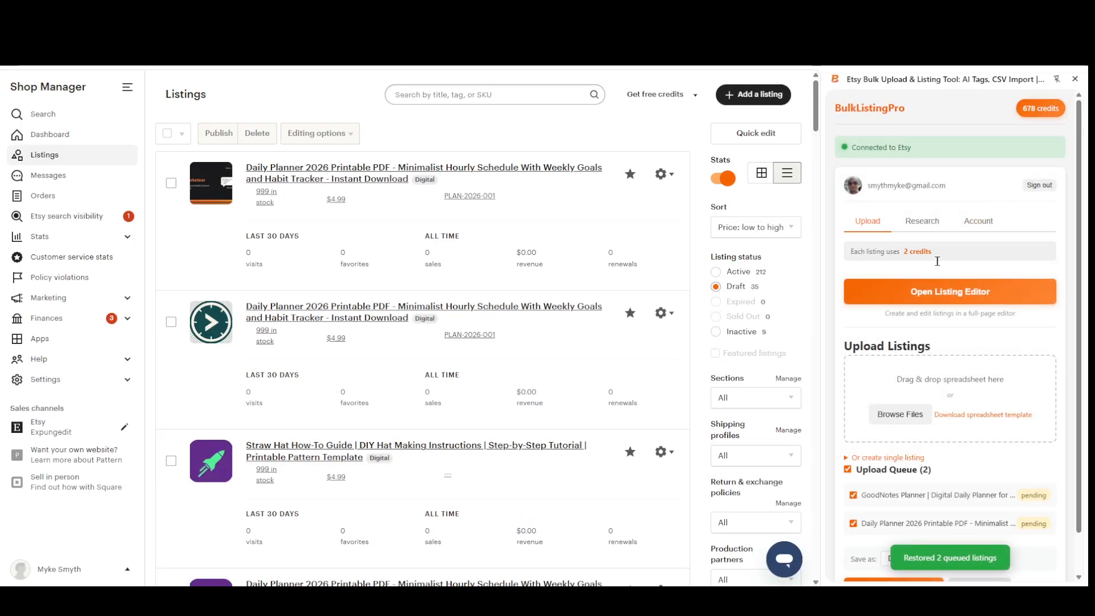
# Open the full-page listing editor and view the file picker for importing an XLSX or CSV, cancelling it without a file.
pyautogui.click(942, 301)
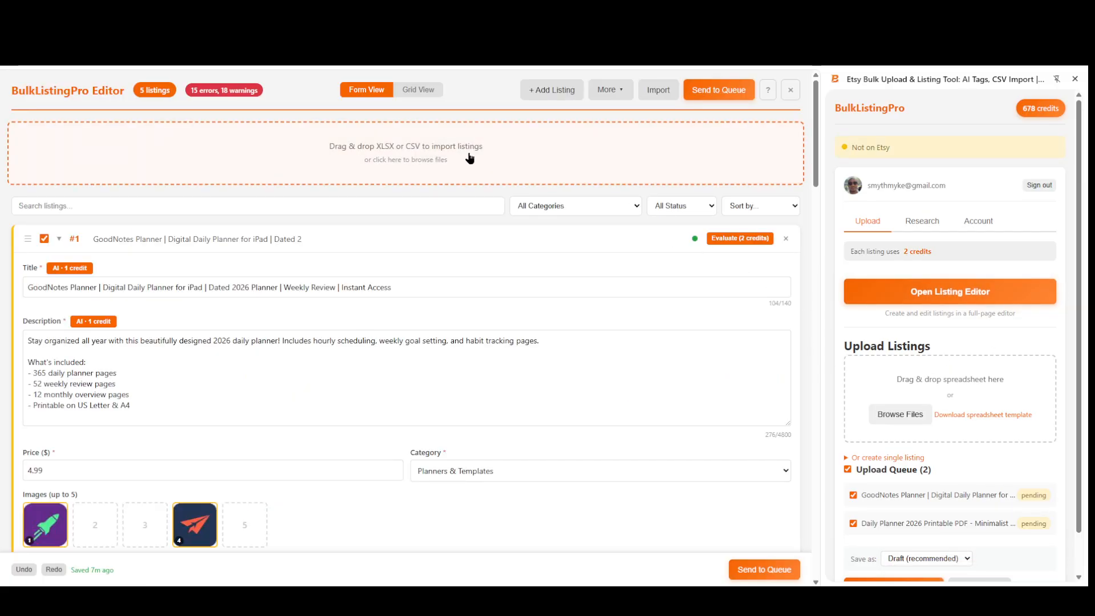
pyautogui.click(425, 142)
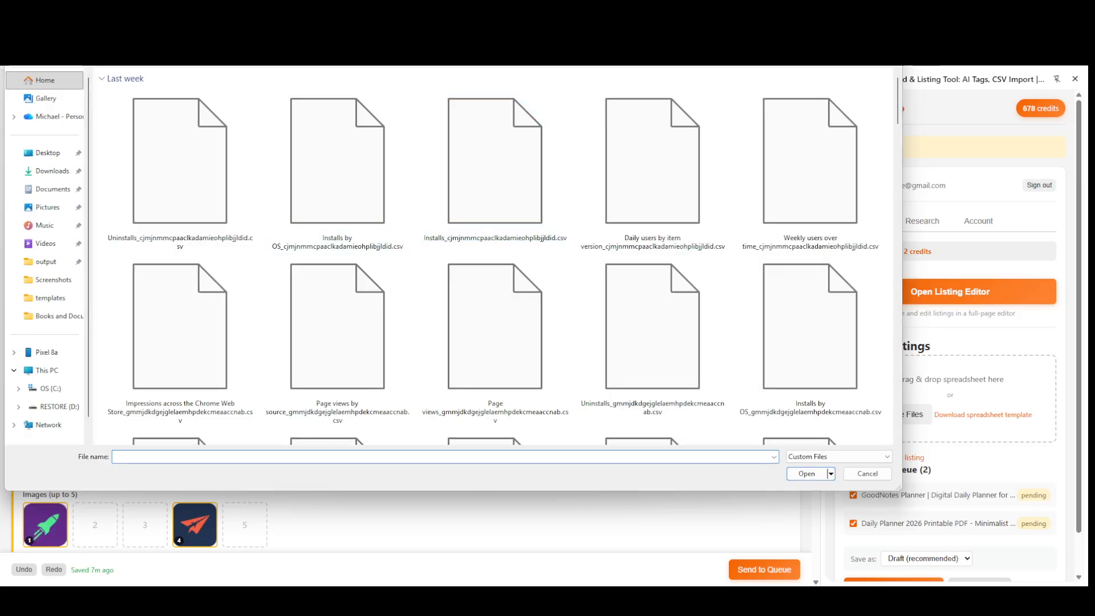
pyautogui.click(867, 474)
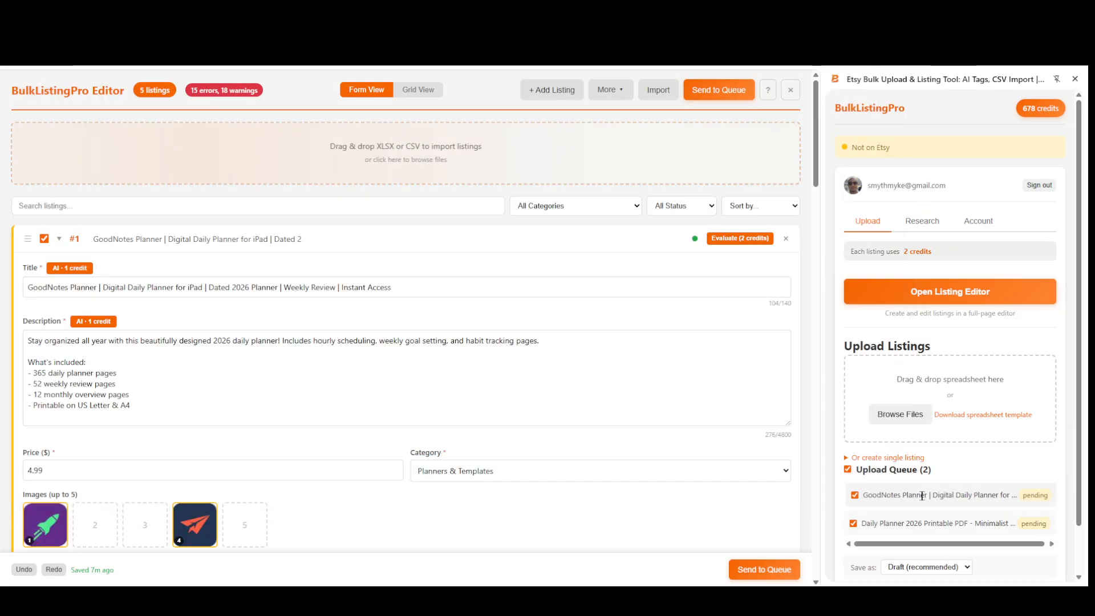
# Look over the listings in the grid view and examine the first listing's fields, images and tags in the form view.
pyautogui.click(420, 92)
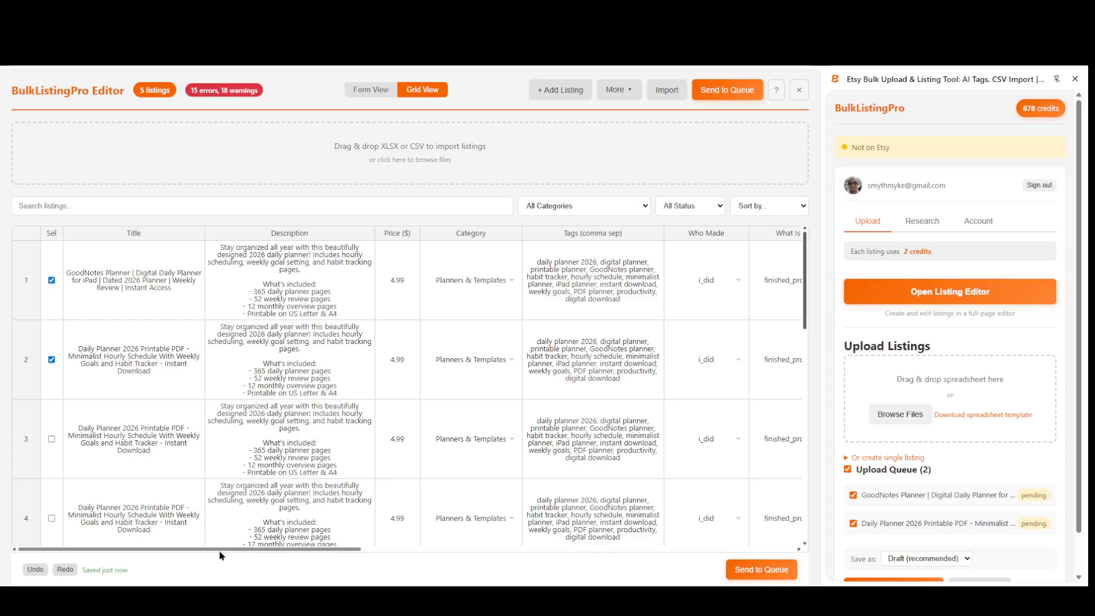
pyautogui.moveTo(212, 551)
pyautogui.mouseDown()
pyautogui.moveTo(643, 548)
pyautogui.moveTo(209, 539)
pyautogui.mouseUp()
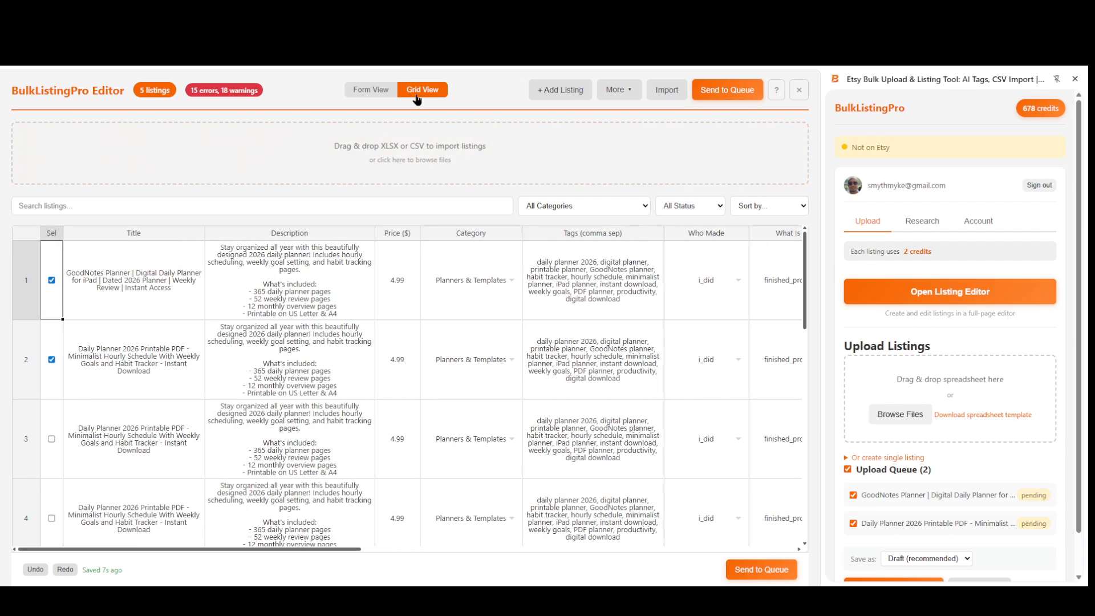
pyautogui.click(393, 93)
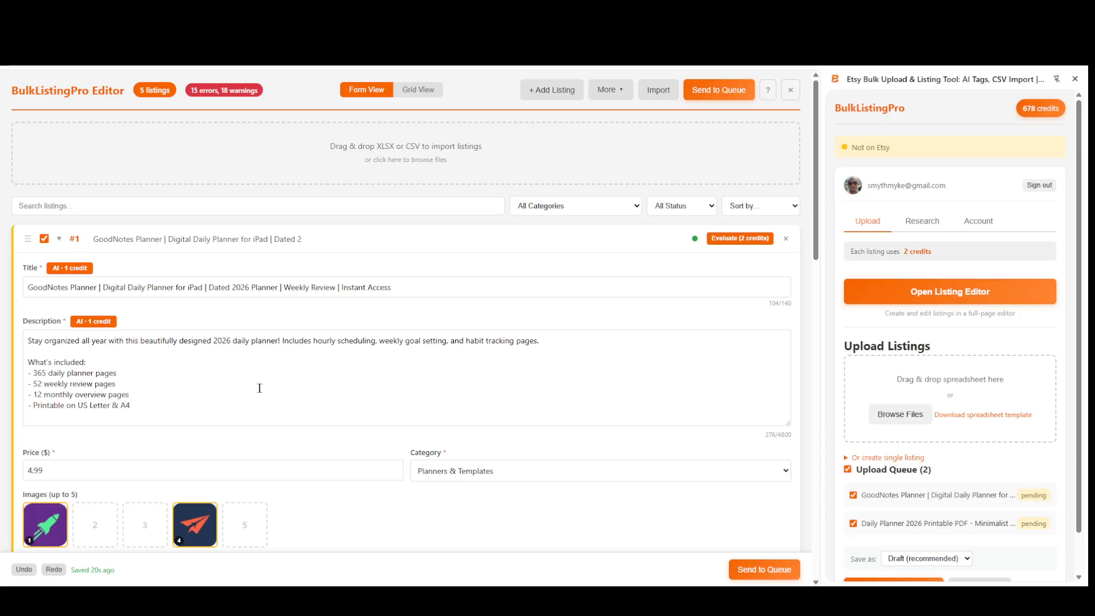
pyautogui.scroll(-5, 259, 388)
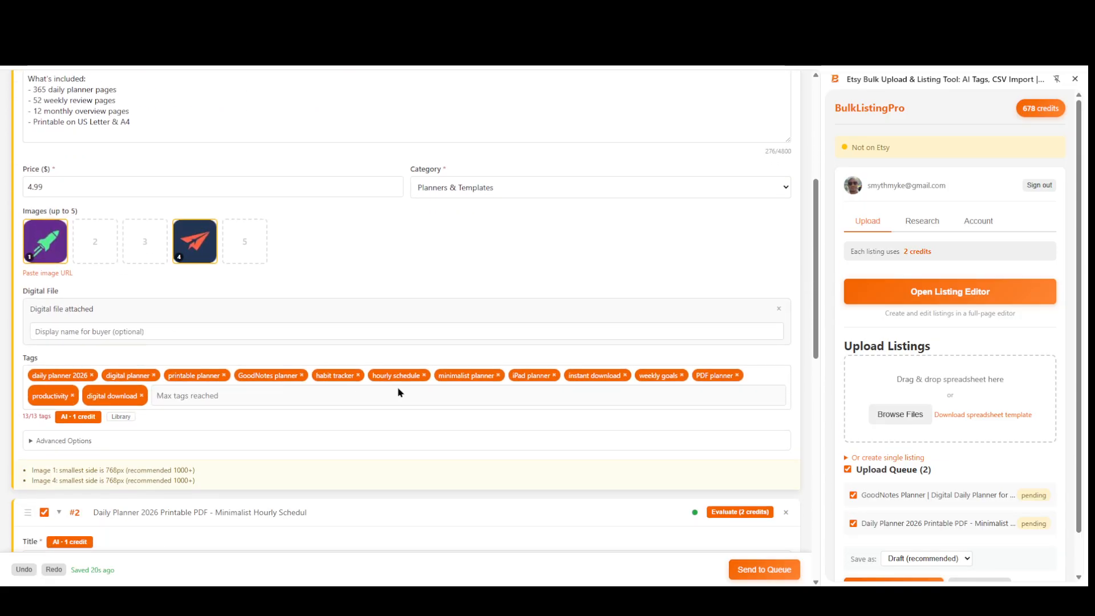
pyautogui.scroll(-8, 460, 416)
pyautogui.scroll(10, 638, 477)
pyautogui.scroll(3, 638, 476)
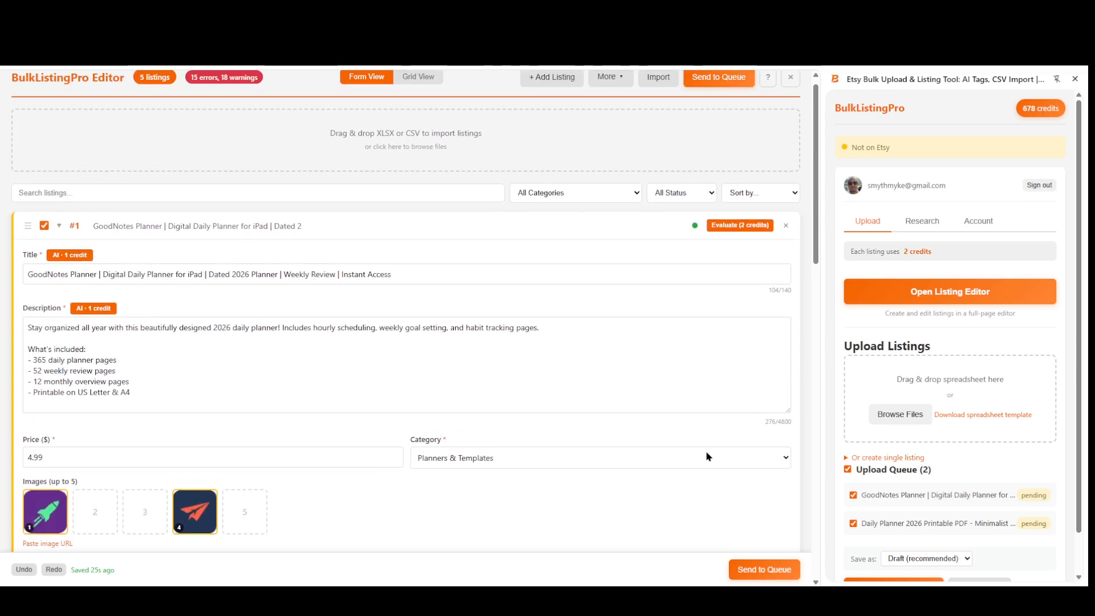
pyautogui.scroll(-1, 901, 428)
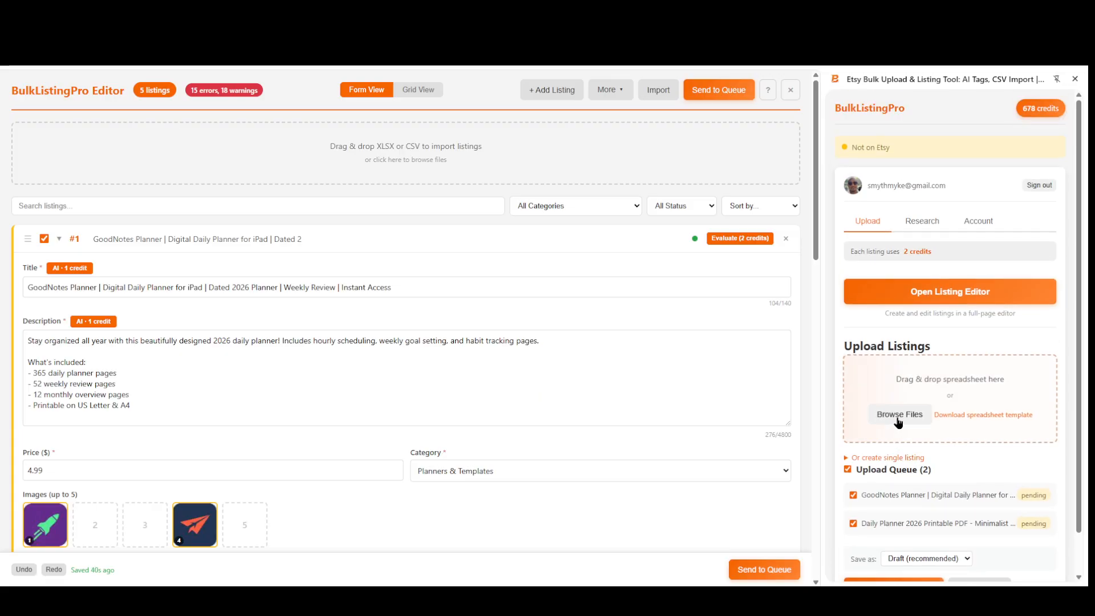
# Show the extension's research tools for capturing listing data and close the listing editor.
pyautogui.click(919, 229)
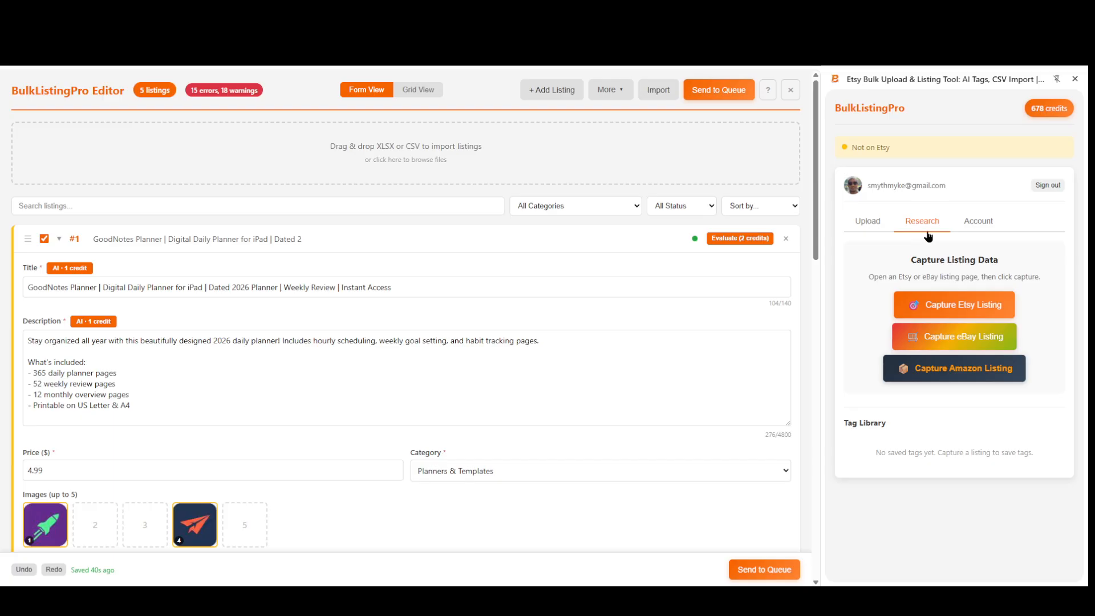
pyautogui.click(791, 90)
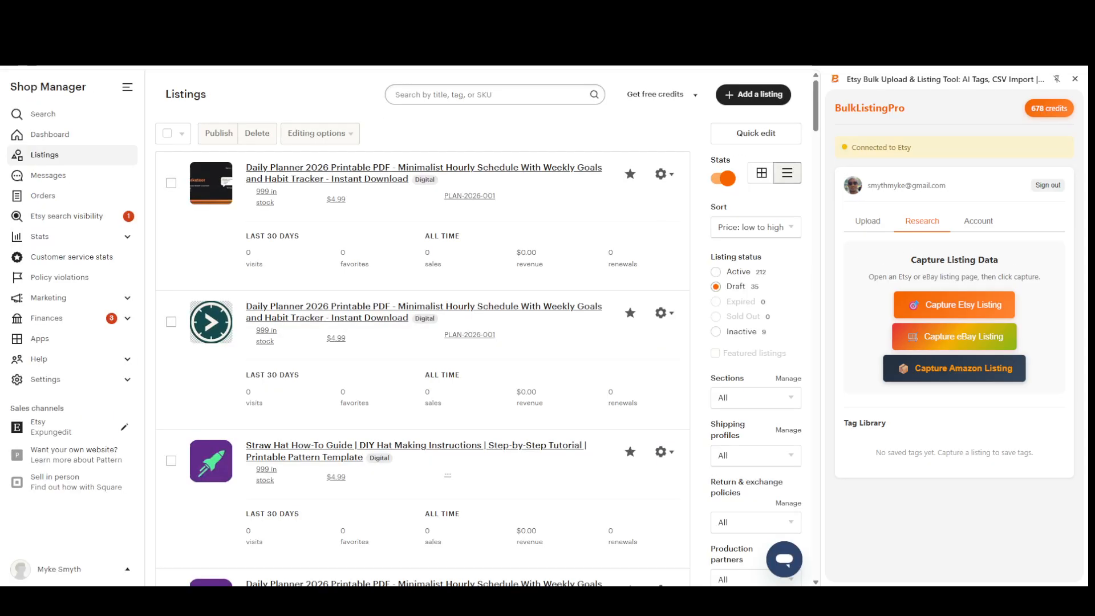
pyautogui.click(50, 119)
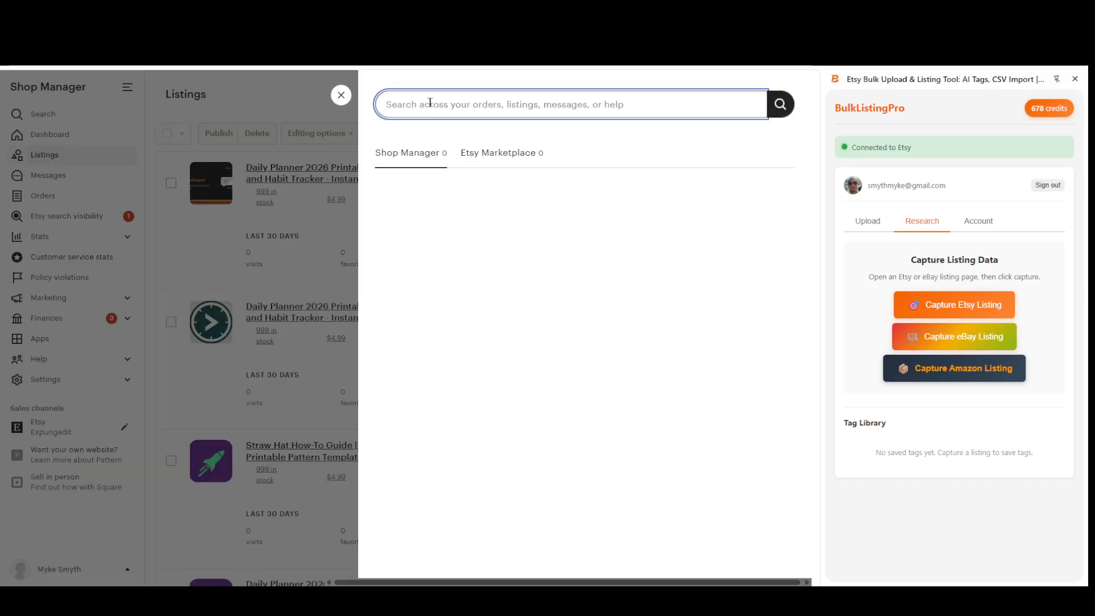
pyautogui.write('shoe ladies')
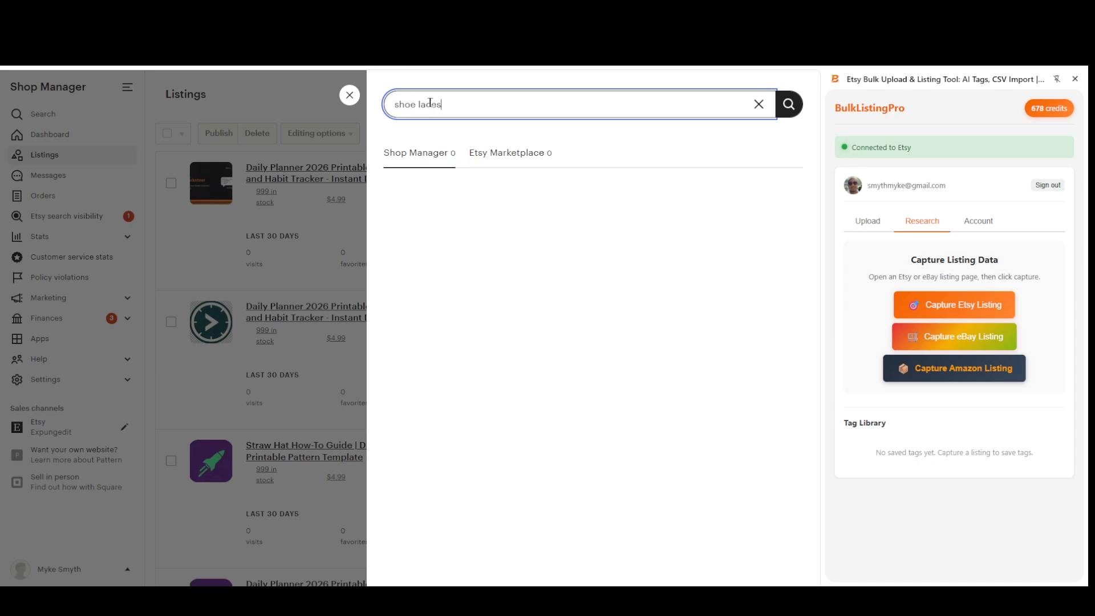
pyautogui.click(350, 95)
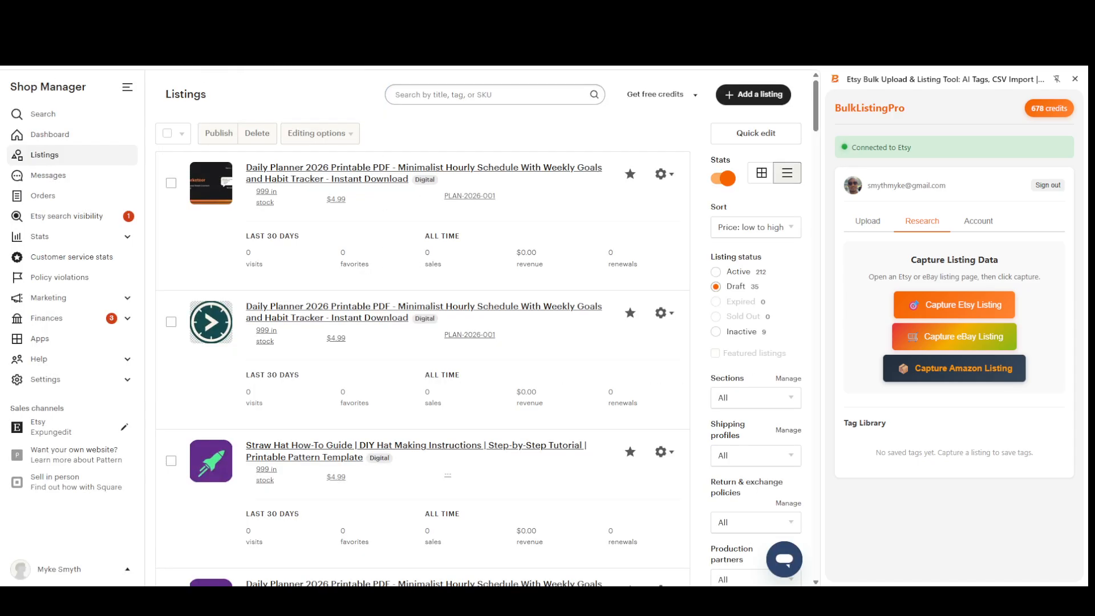
pyautogui.click(142, 49)
pyautogui.write('et')
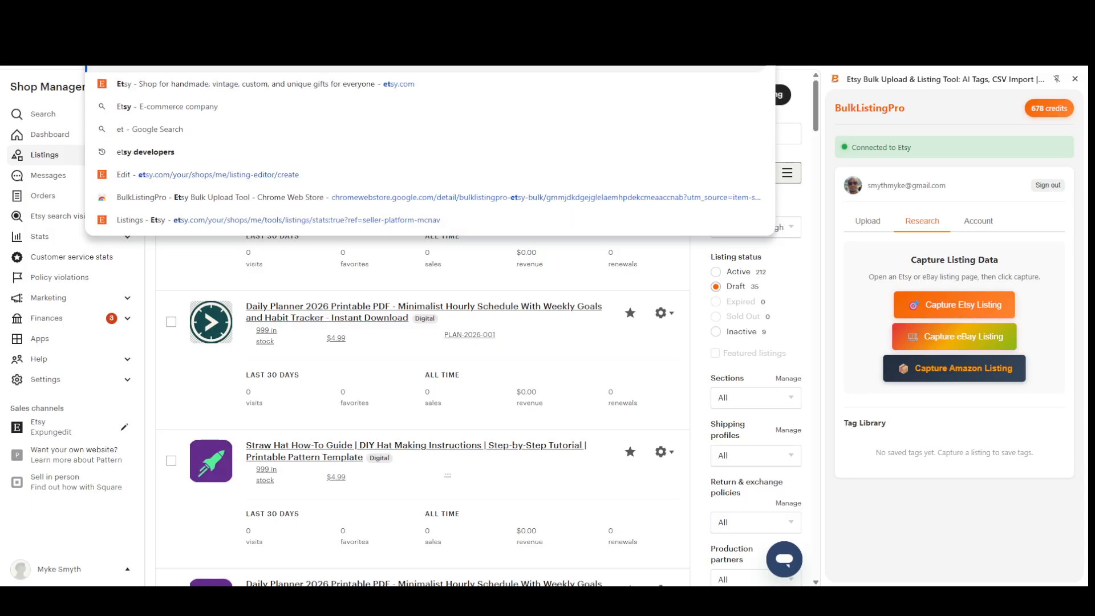
pyautogui.press('Return')
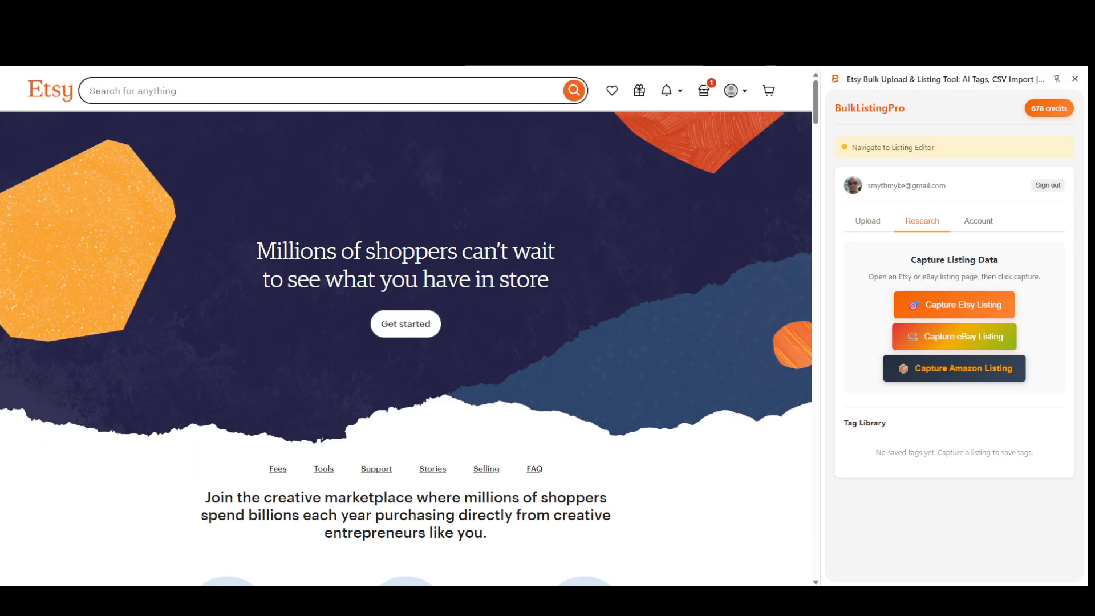
pyautogui.moveTo(196, 48); pyautogui.dragTo(570, 51)
pyautogui.press('BackSpace')
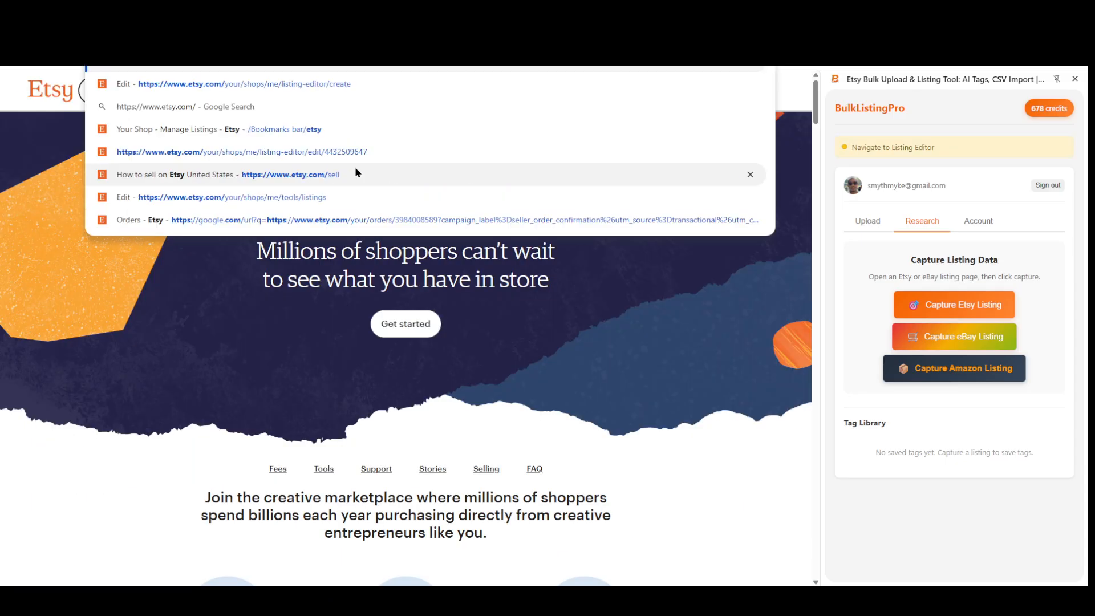
pyautogui.press('Return')
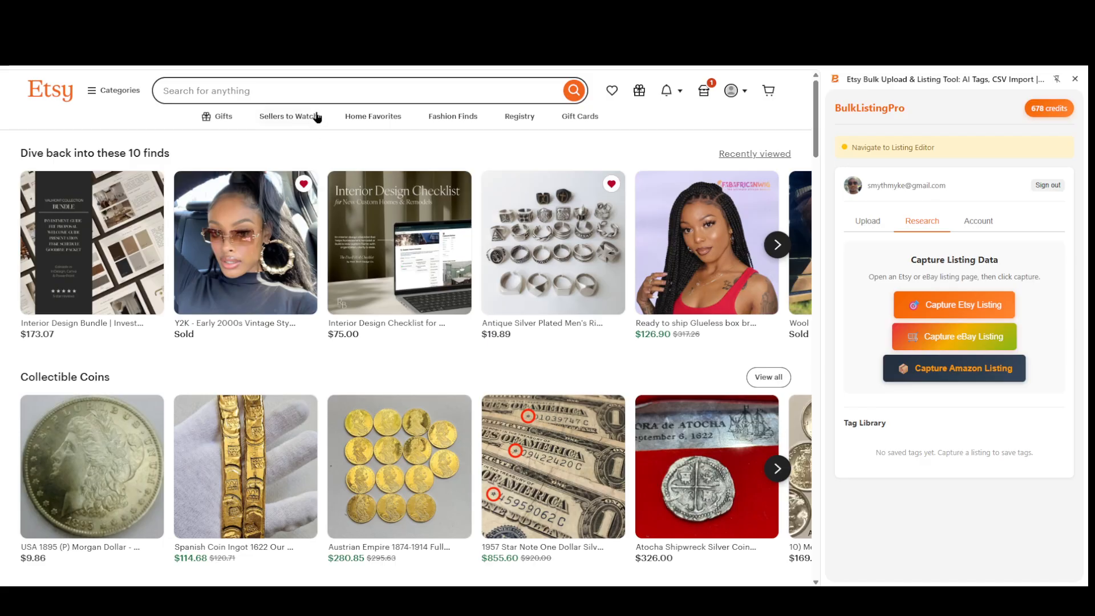
# Search the Etsy marketplace for "shoe lace".
pyautogui.click(308, 93)
pyautogui.write('sho')
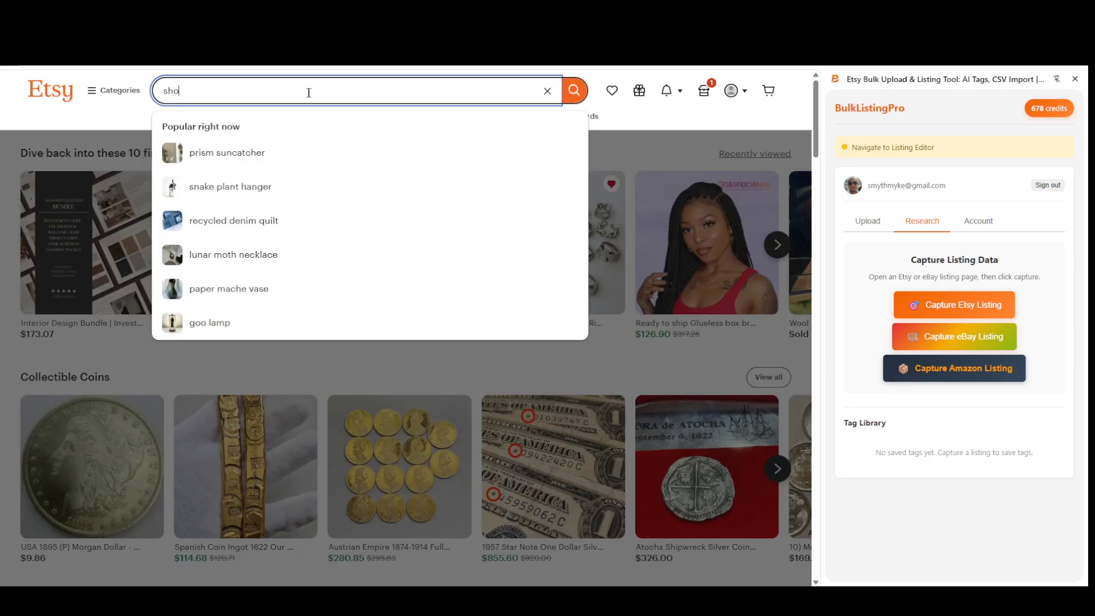
pyautogui.write('e lace')
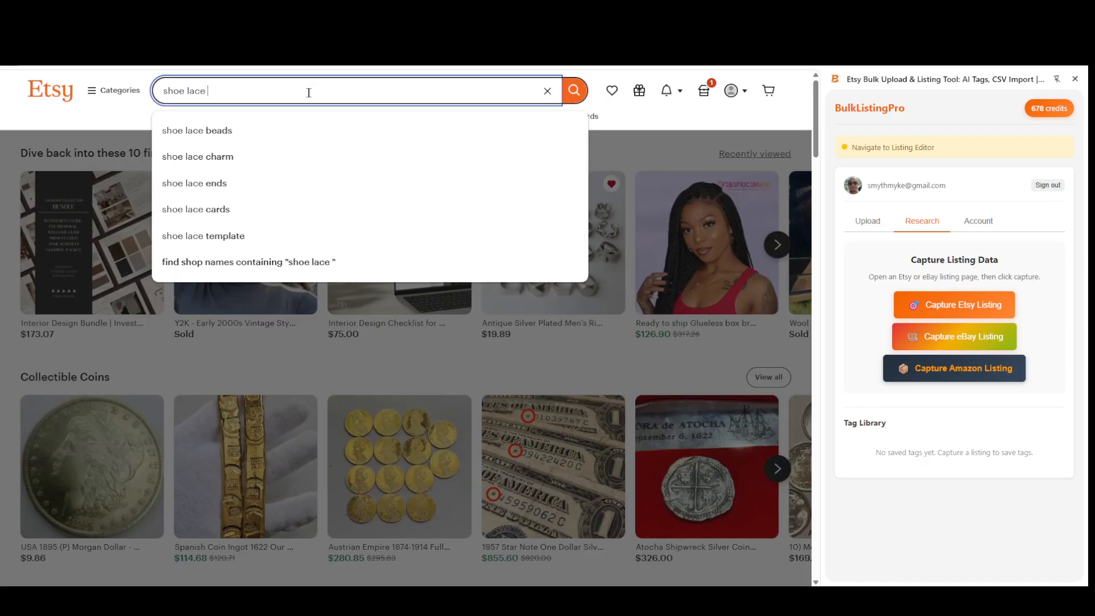
pyautogui.press('Return')
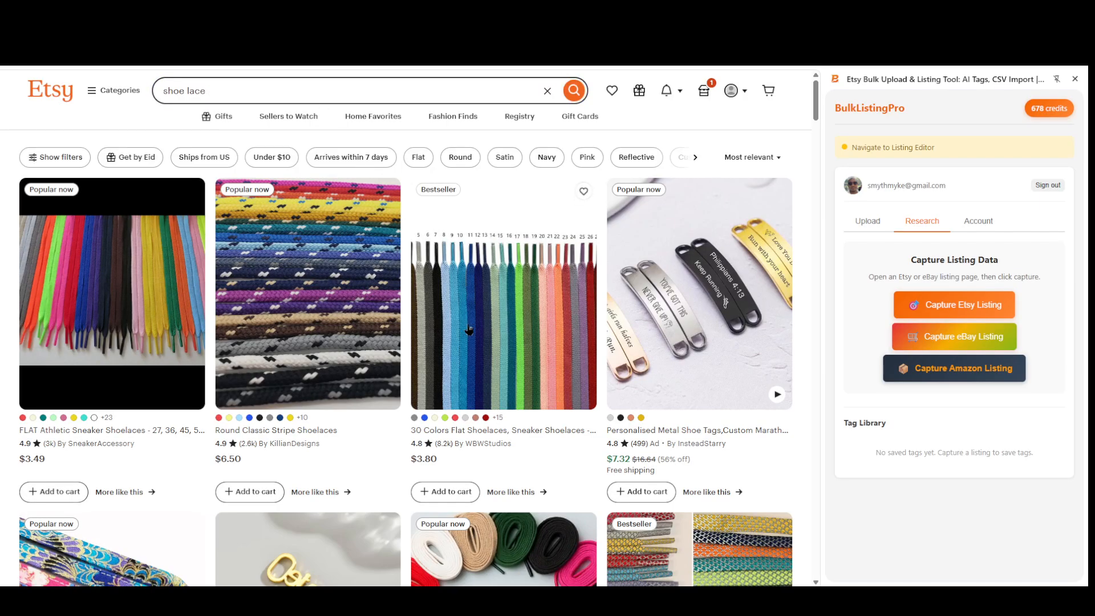
# Open the Japanese Style Kimono Fabric Flat Shoelaces listing from the search results.
pyautogui.scroll(-2, 420, 308)
pyautogui.scroll(-2, 420, 342)
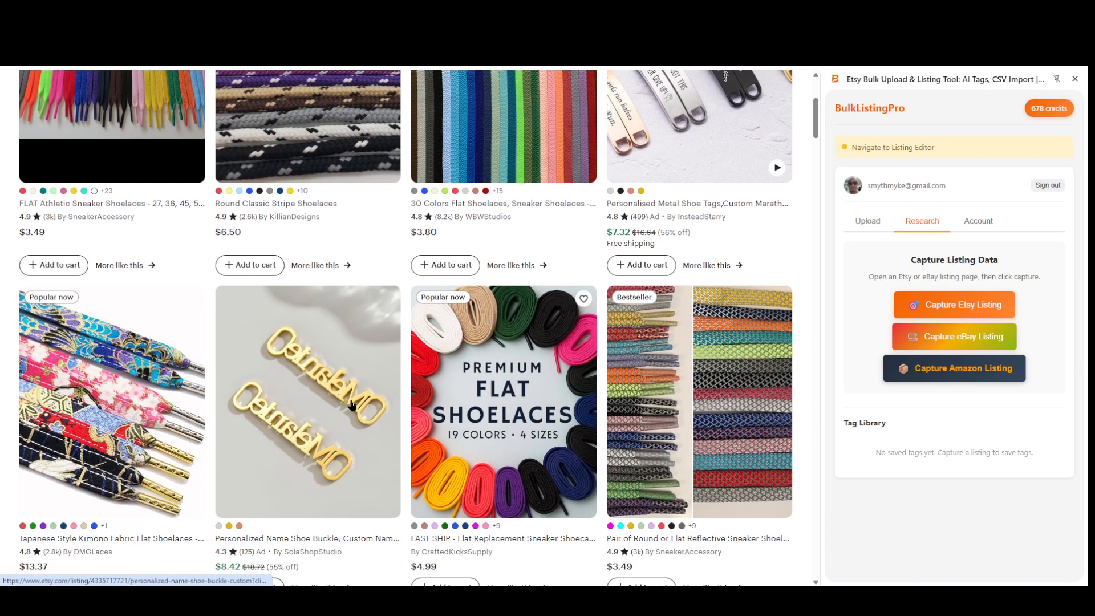
pyautogui.click(122, 363)
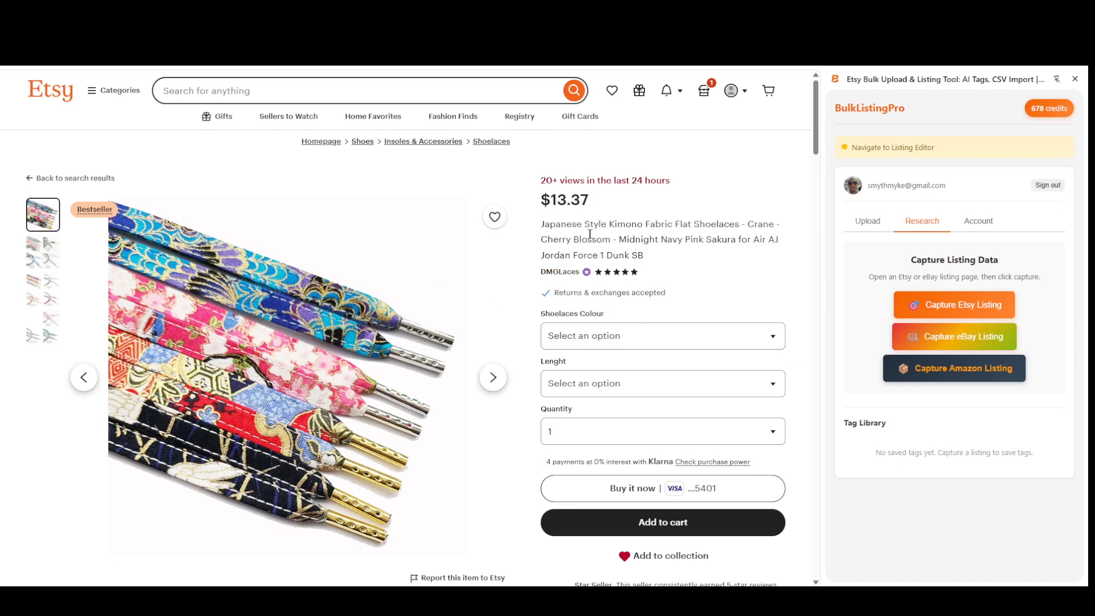
# Examine the kimono shoelaces listing's price, title, reviews and item details, and browse its product photos.
pyautogui.moveTo(582, 200); pyautogui.dragTo(542, 199)
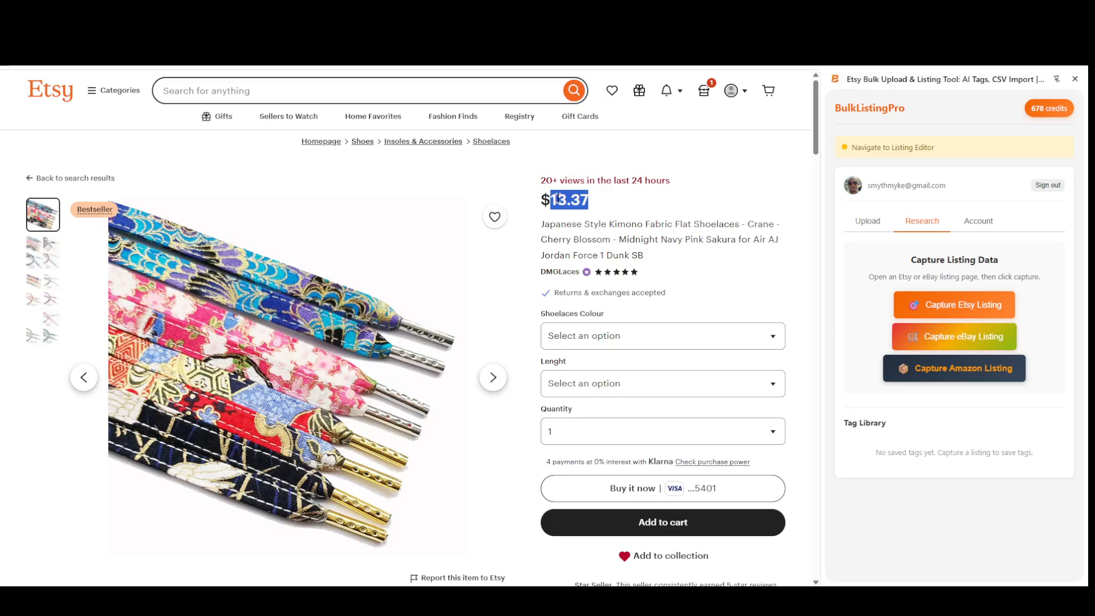
pyautogui.click(623, 224)
pyautogui.scroll(-4, 441, 361)
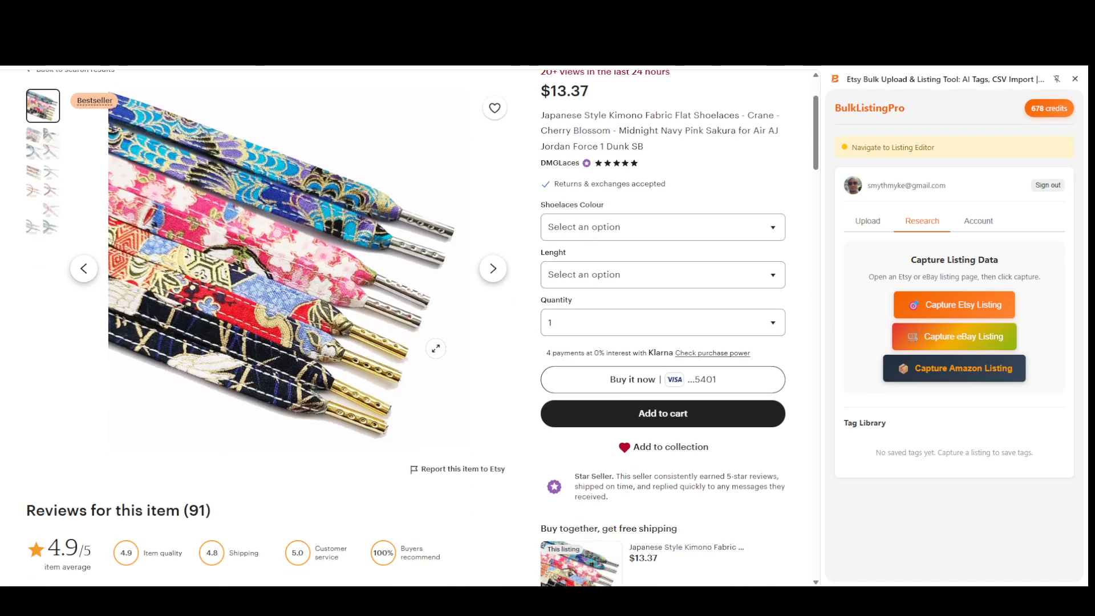
pyautogui.scroll(-4, 474, 340)
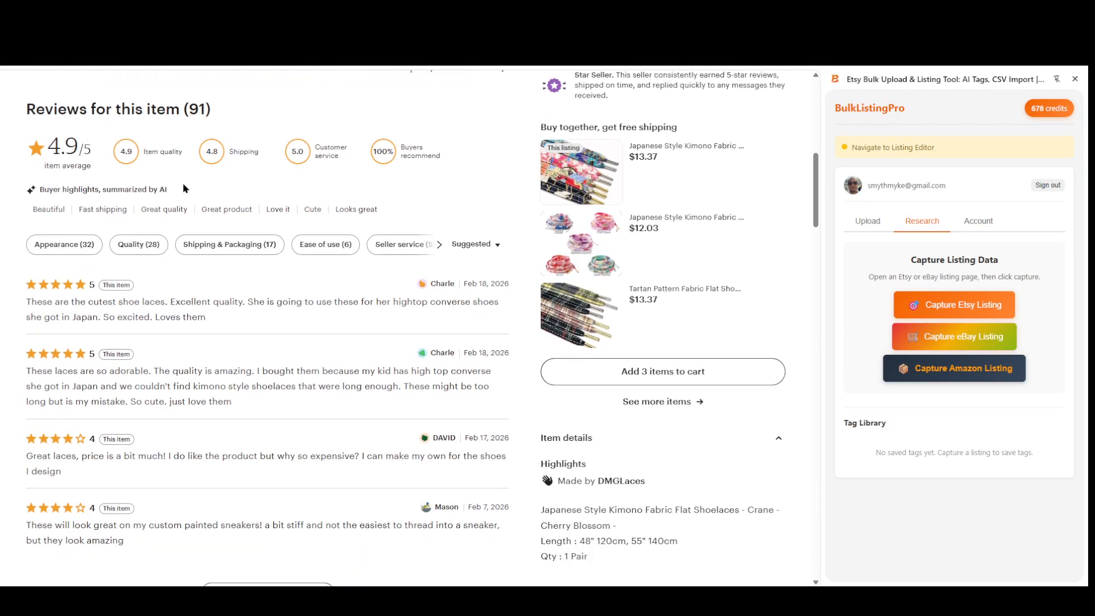
pyautogui.scroll(10, 511, 403)
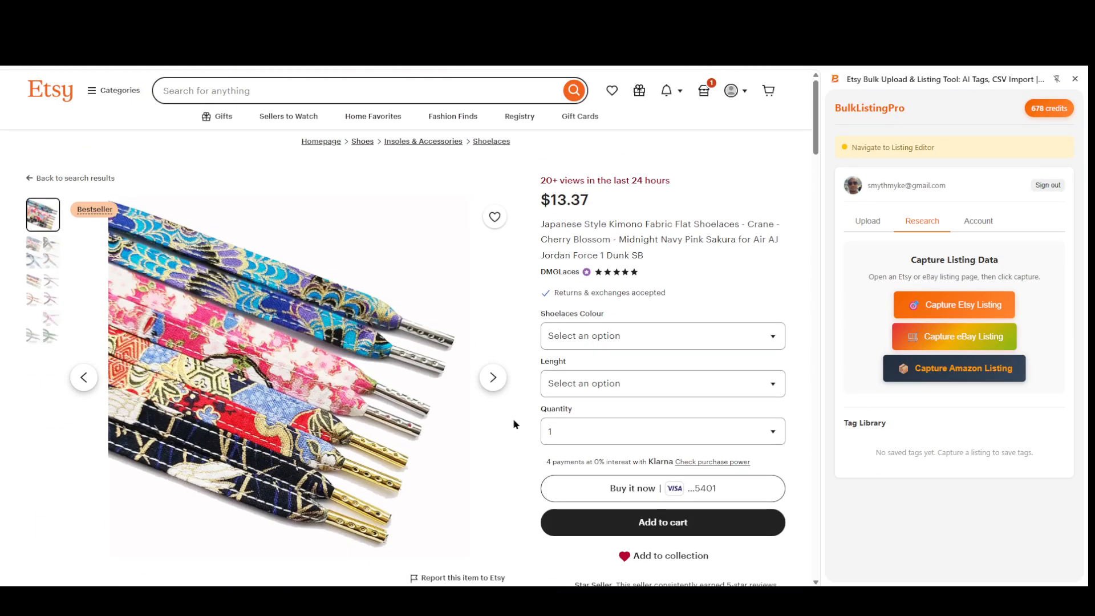
pyautogui.click(491, 381)
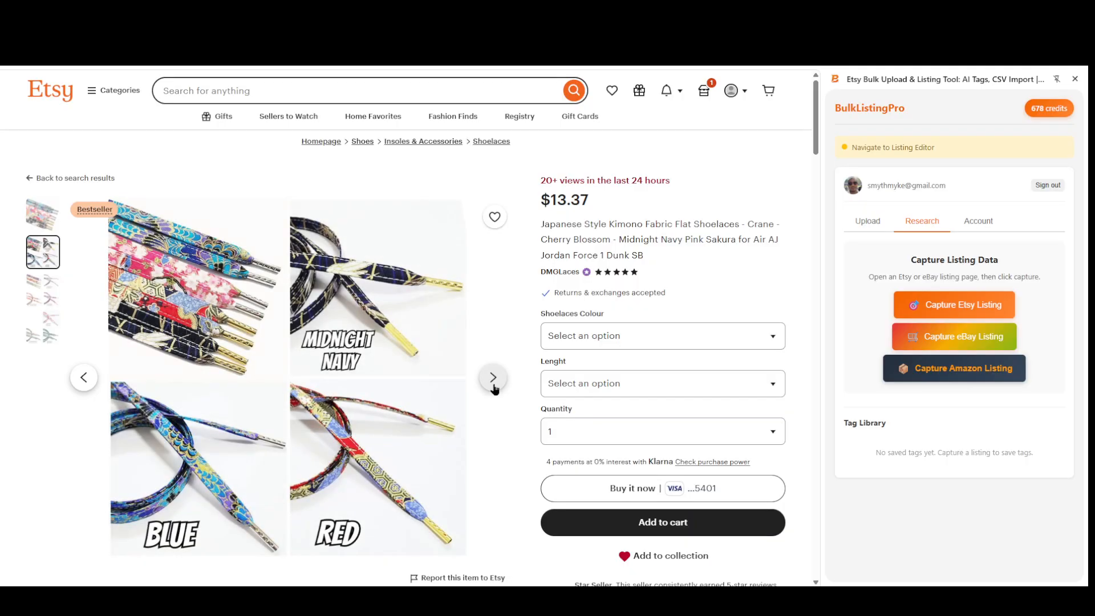
pyautogui.click(491, 380)
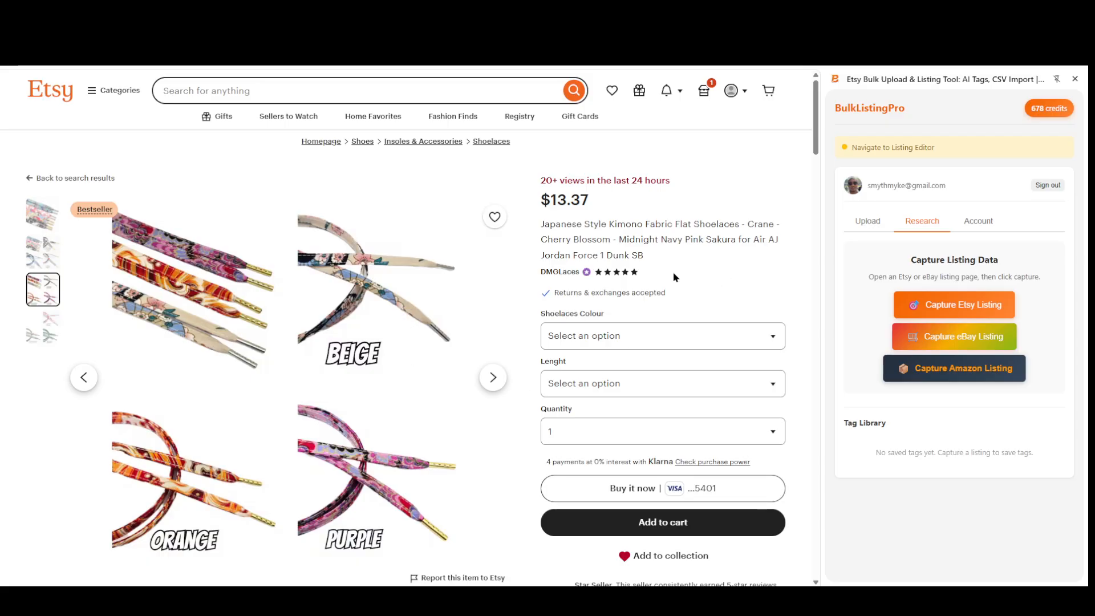
# Capture the Etsy shoelaces listing into the BulkListingPro editor and collapse the expanded listings there.
pyautogui.click(965, 311)
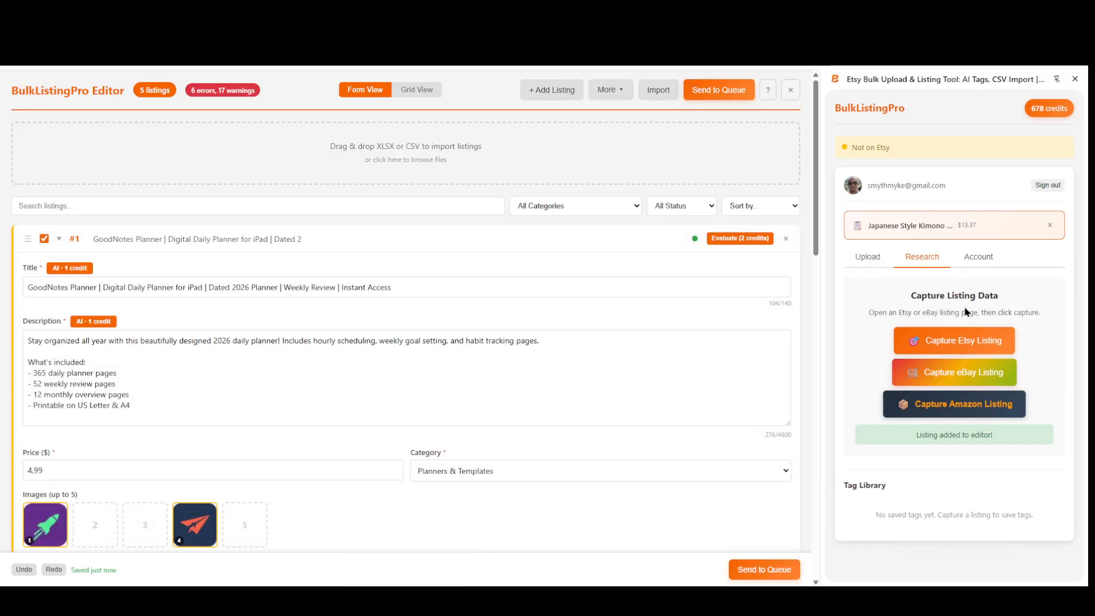
pyautogui.click(160, 242)
pyautogui.click(160, 276)
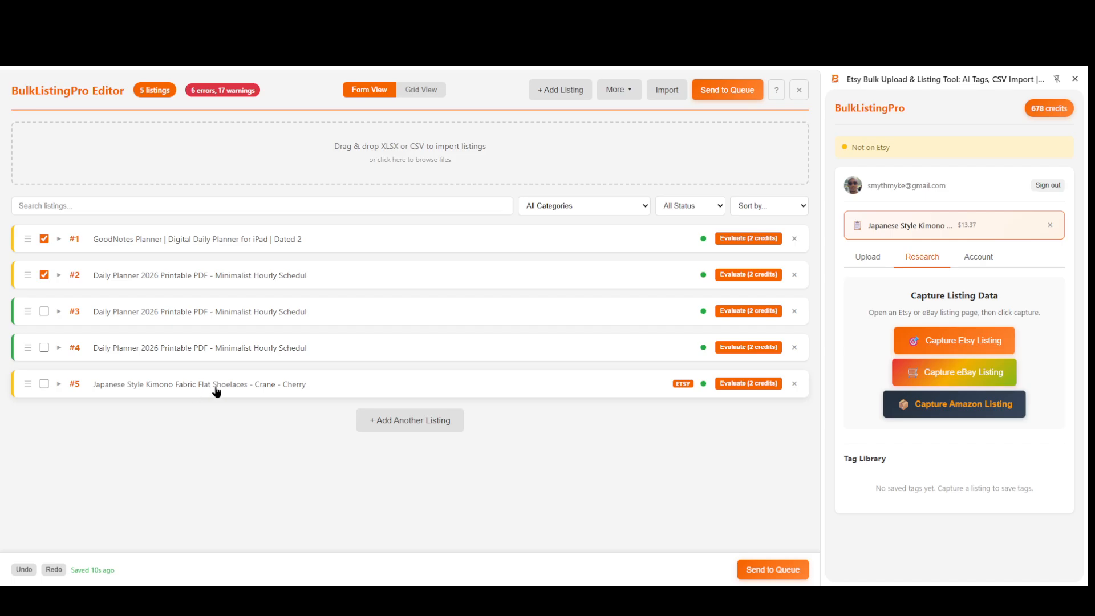
# Expand the captured kimono shoelaces listing and examine its title, description, price, category, images, tags and AI generation options.
pyautogui.scroll(-4, 317, 378)
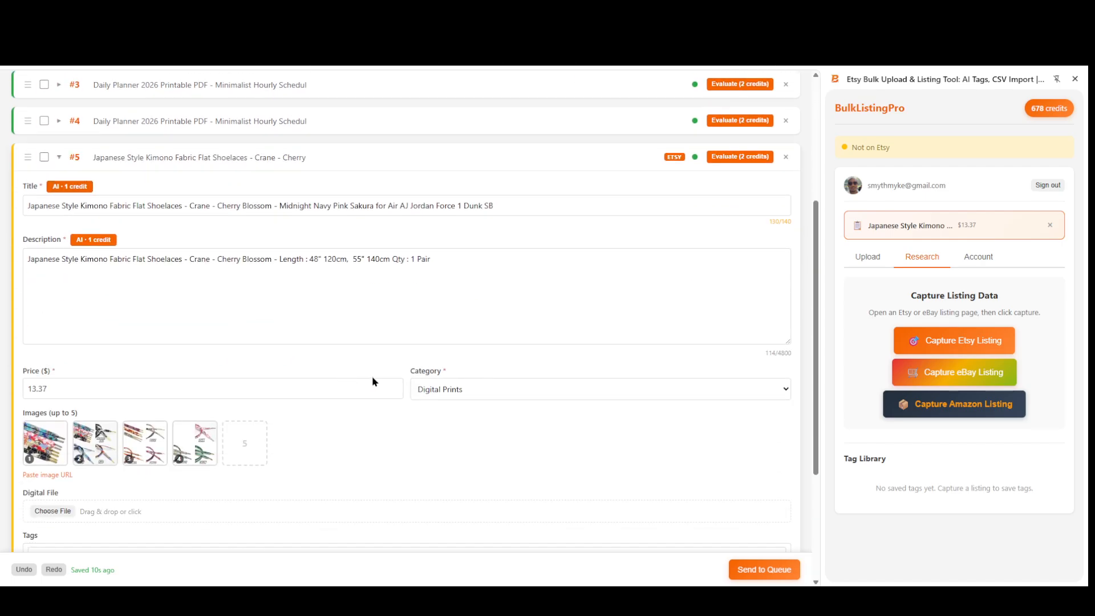
pyautogui.scroll(-2, 433, 231)
pyautogui.scroll(2, 418, 359)
pyautogui.moveTo(450, 262); pyautogui.dragTo(35, 255)
pyautogui.click(118, 261)
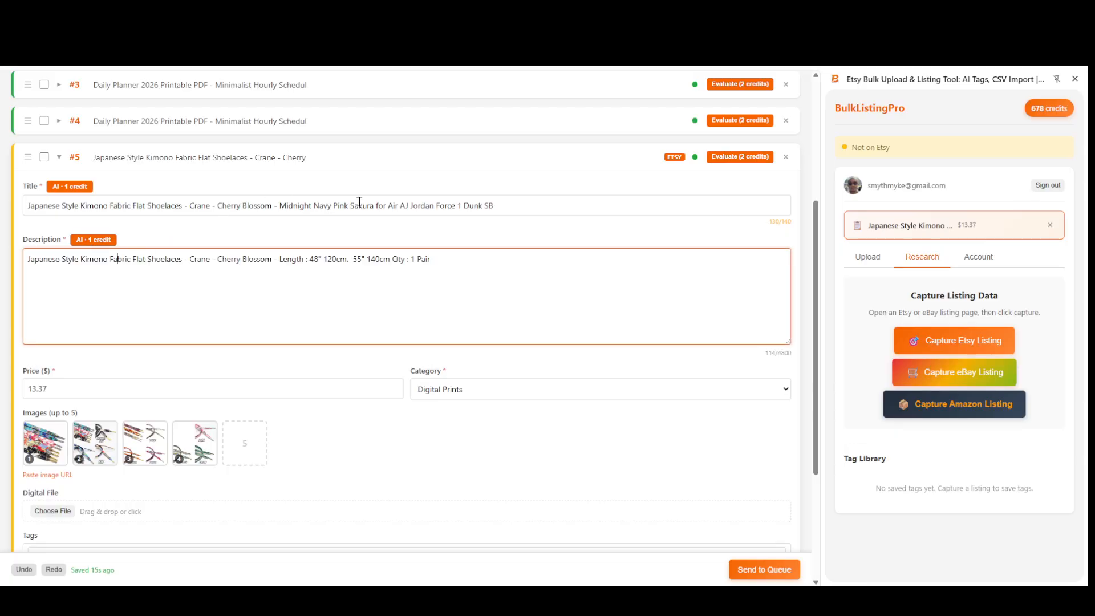
pyautogui.moveTo(491, 205); pyautogui.dragTo(36, 208)
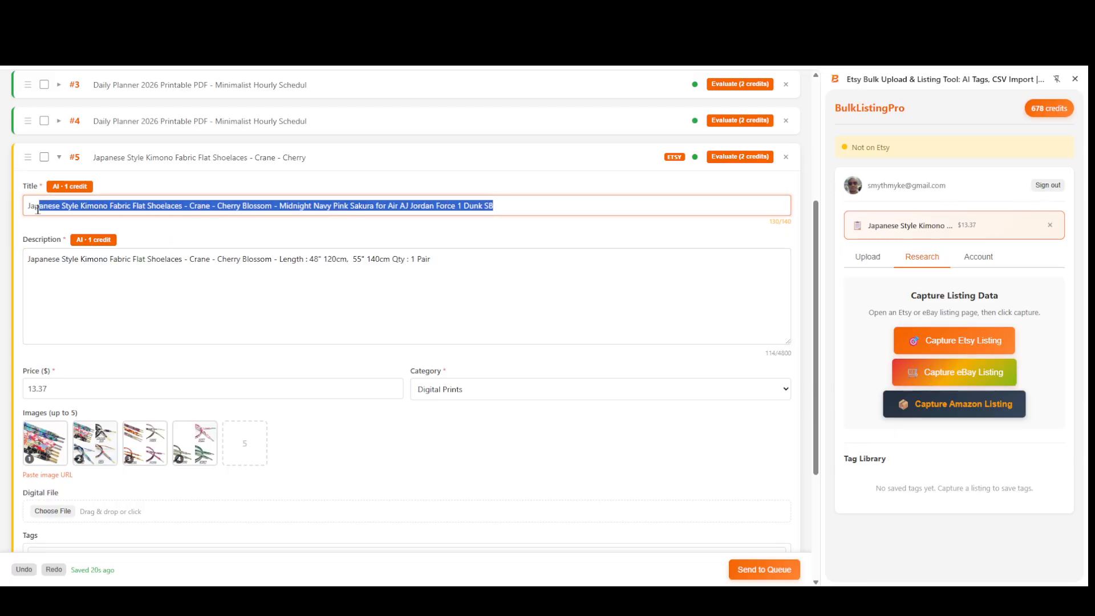
pyautogui.click(206, 267)
pyautogui.scroll(-2, 310, 363)
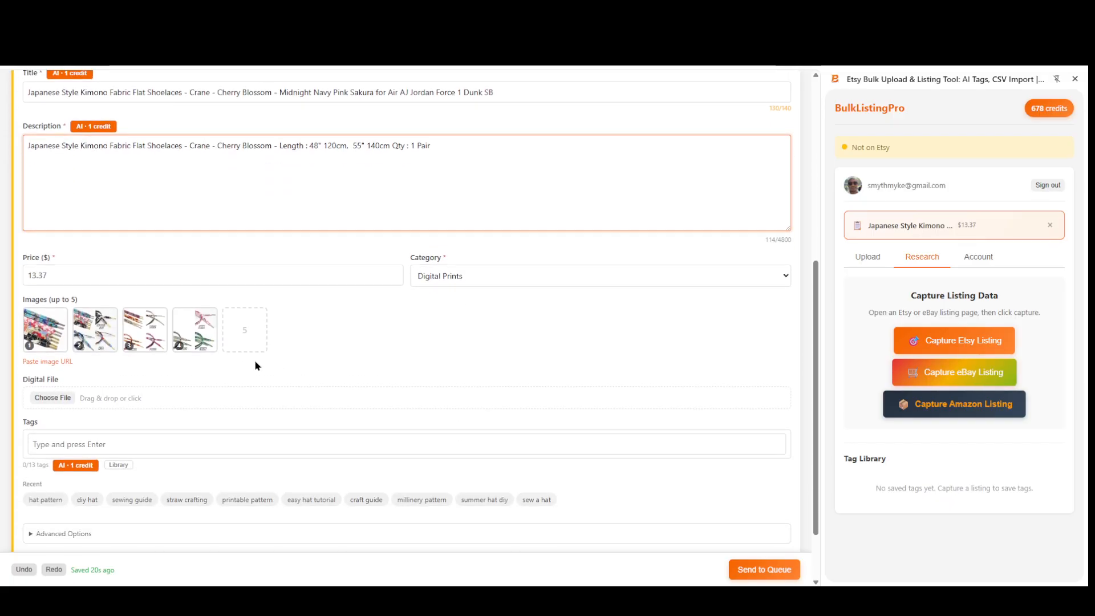
pyautogui.scroll(-2, 362, 318)
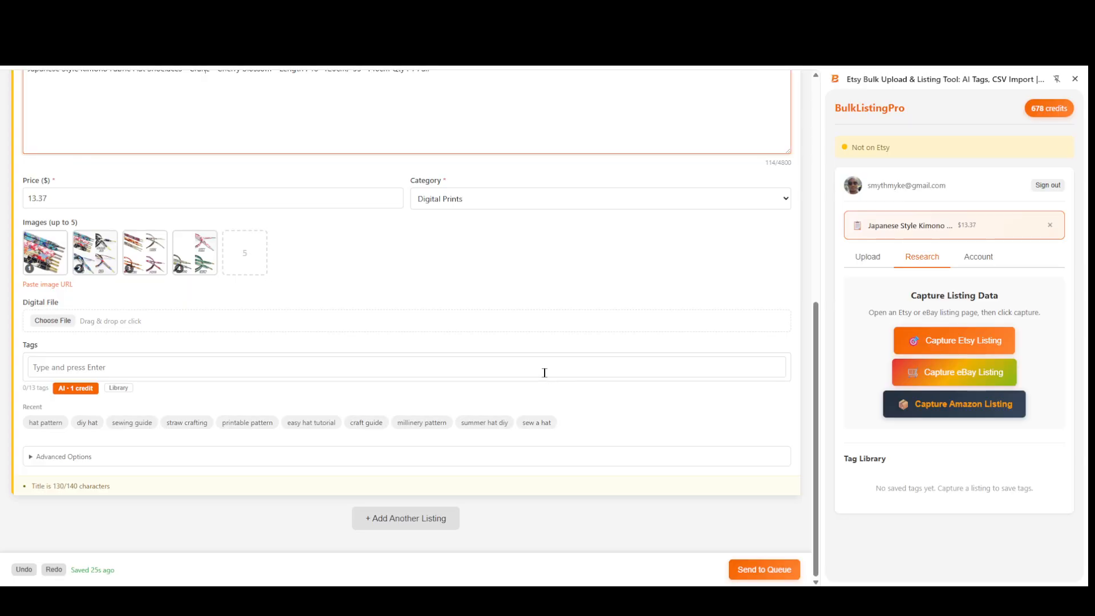
pyautogui.scroll(6, 430, 381)
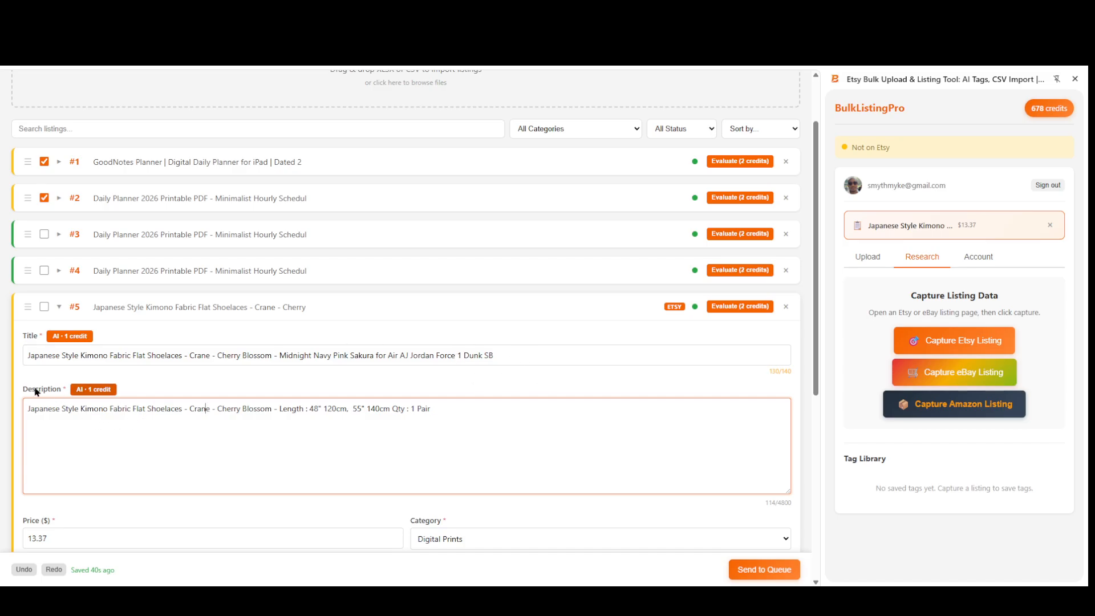
pyautogui.scroll(-5, 244, 408)
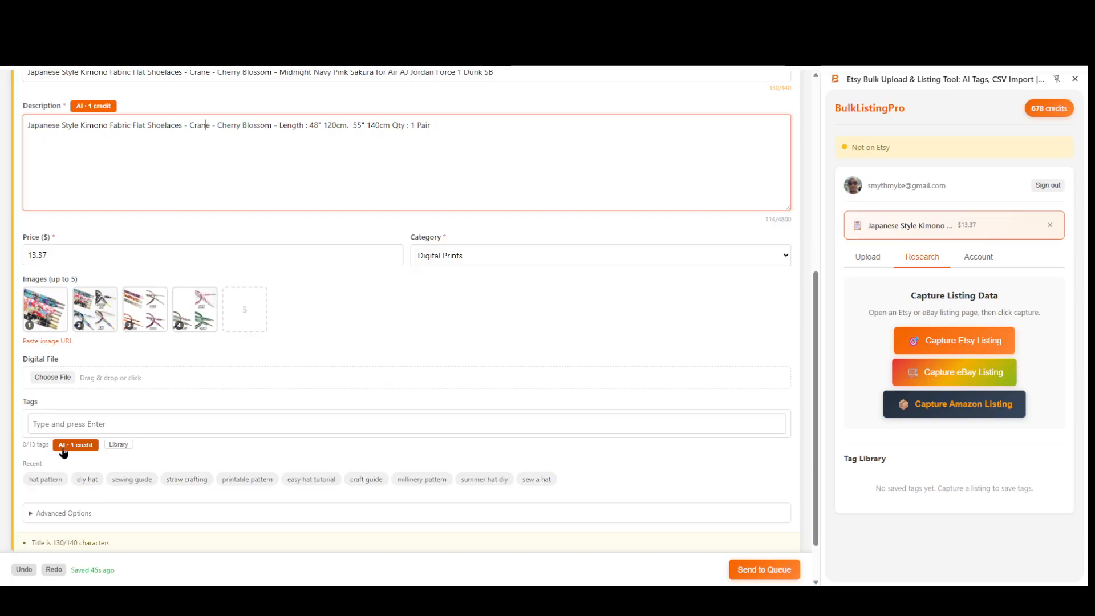
pyautogui.scroll(5, 345, 487)
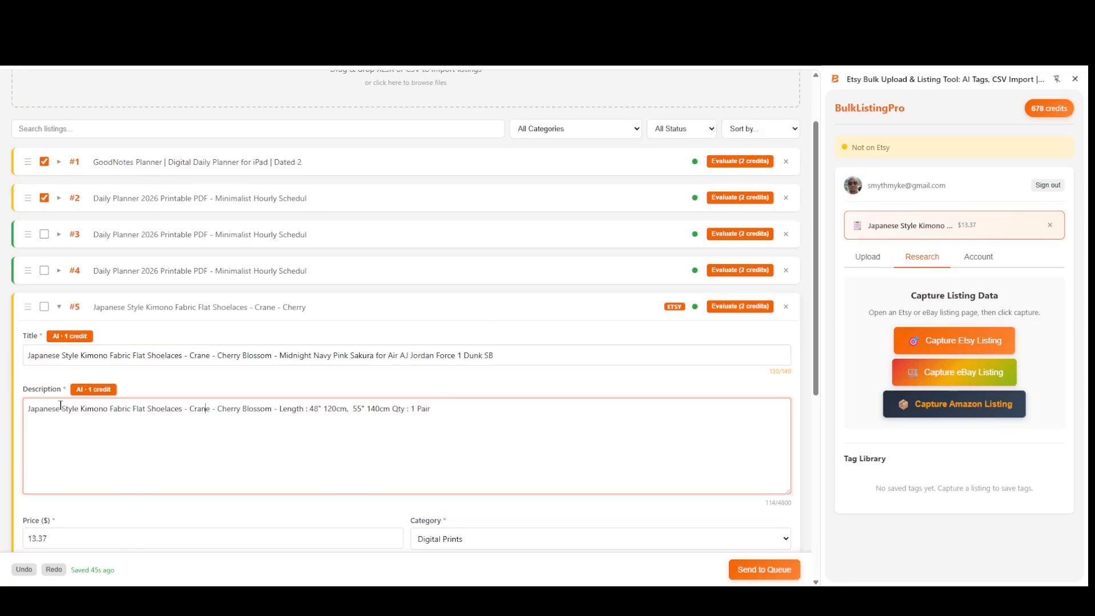
# Run the 2-credit evaluation on the kimono shoelaces listing and check the scores given to its fields.
pyautogui.scroll(-1, 238, 488)
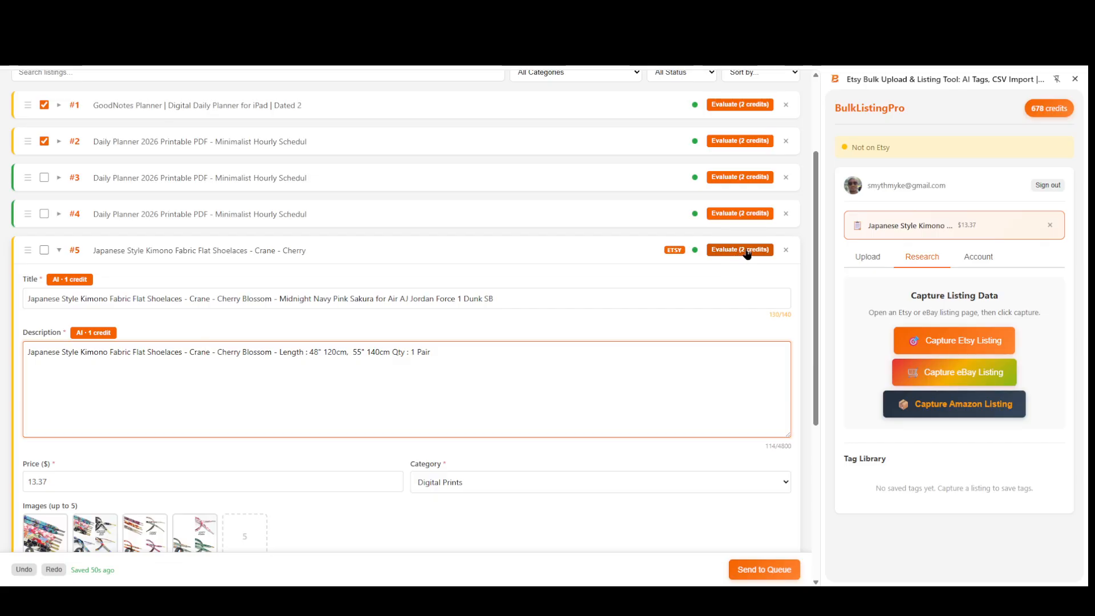
pyautogui.click(747, 254)
pyautogui.click(747, 255)
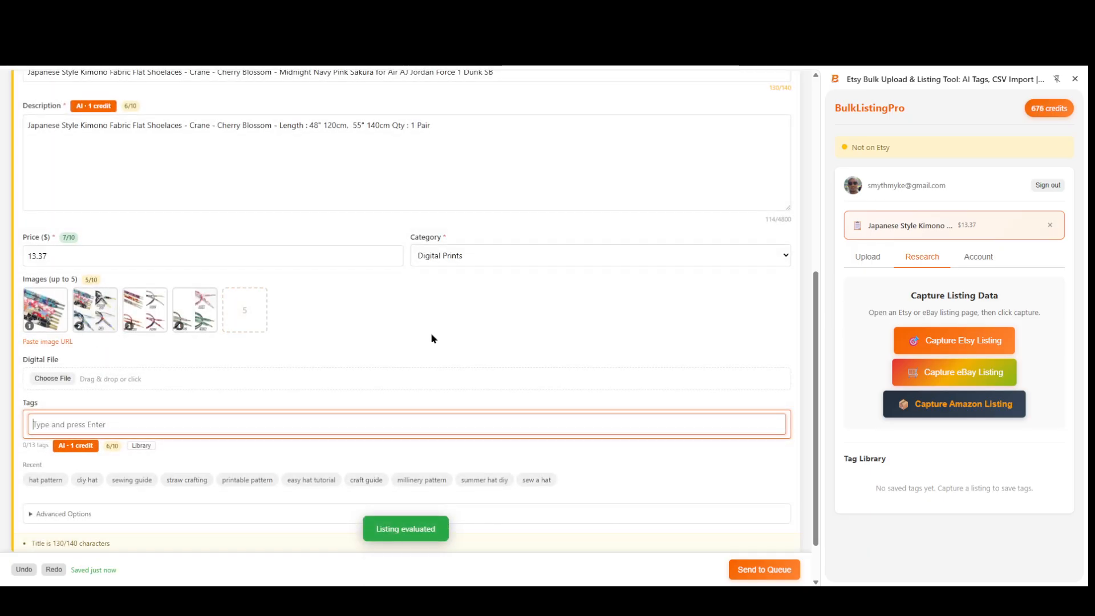
pyautogui.scroll(-1, 431, 333)
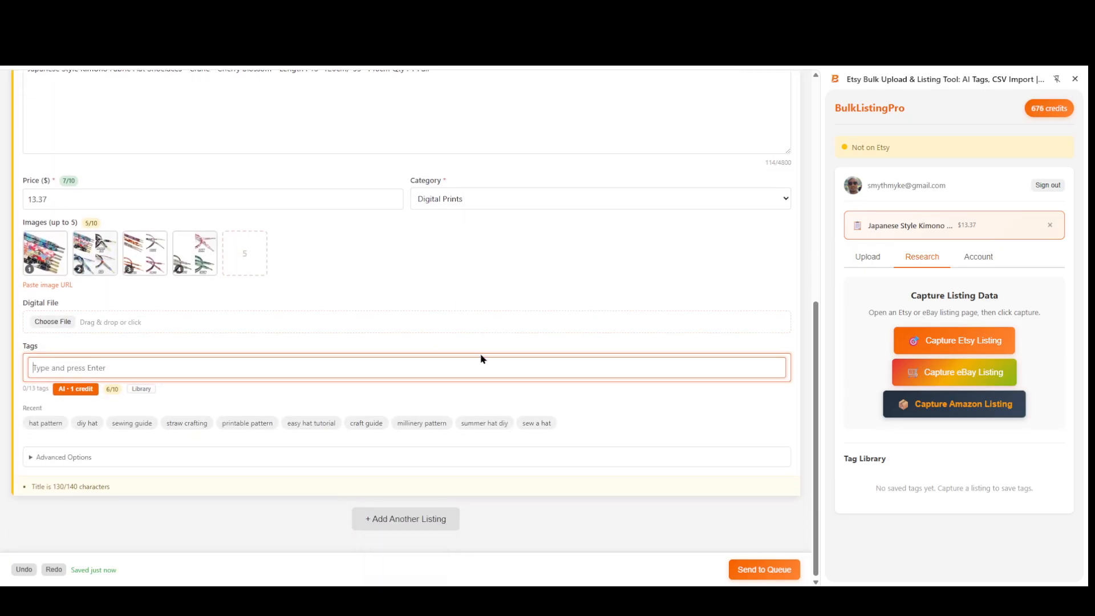
pyautogui.scroll(3, 391, 372)
pyautogui.scroll(1, 579, 420)
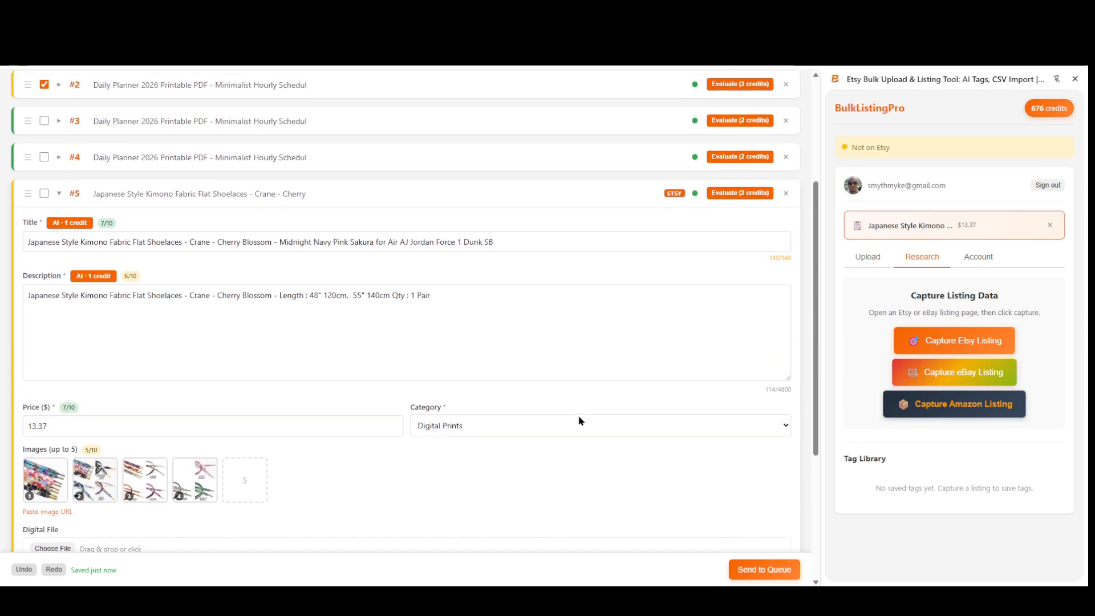
# Generate an AI description from the evaluation's suggestion to expand it, read it through, and use it for the shoelaces listing.
pyautogui.moveTo(132, 277)
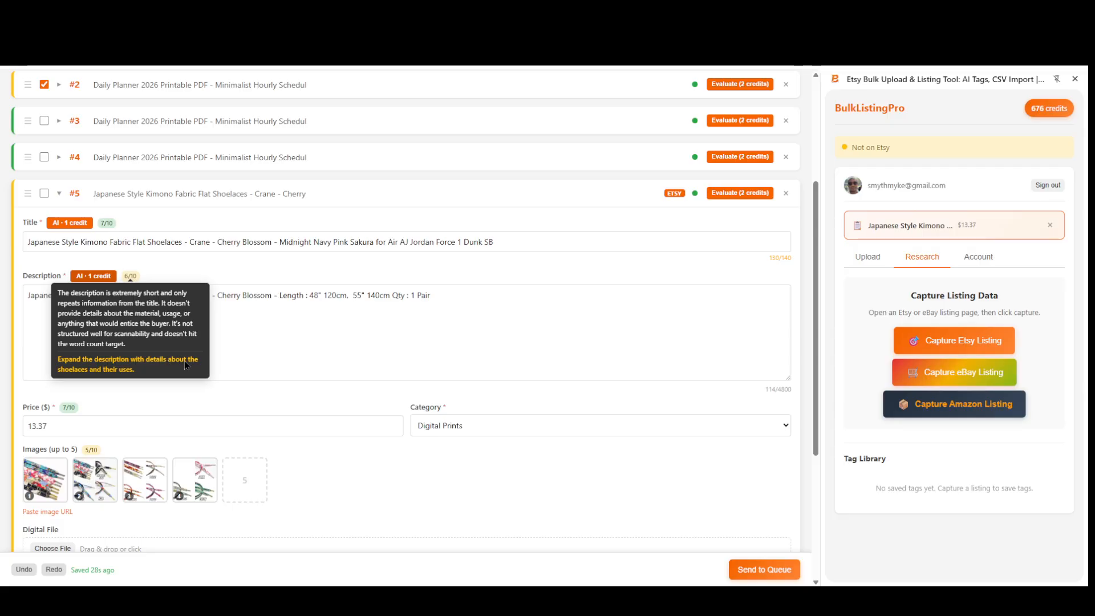
pyautogui.click(131, 374)
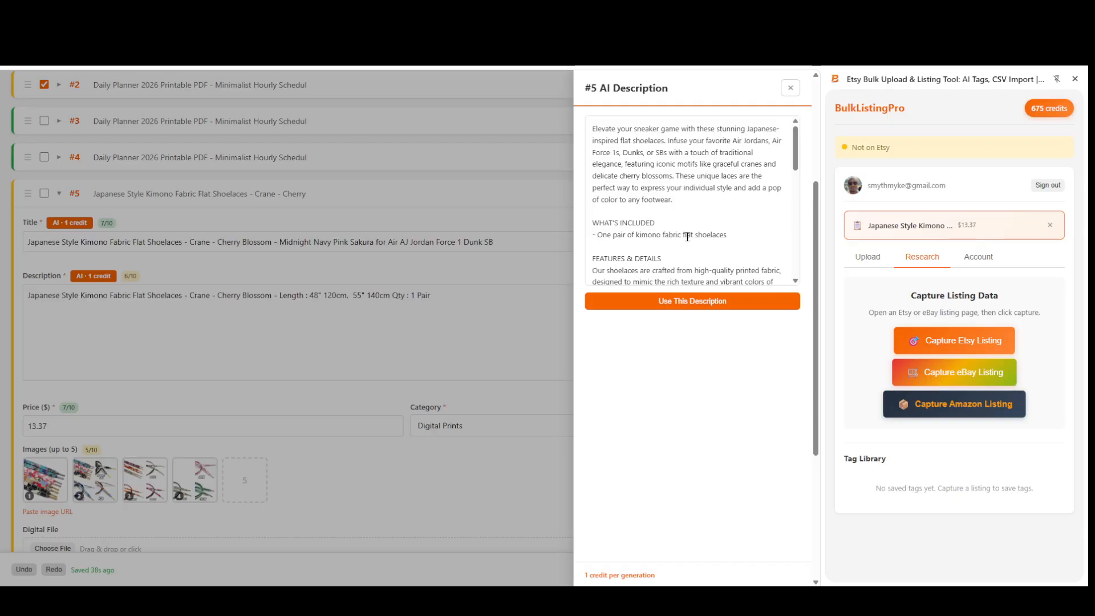
pyautogui.doubleClick(636, 154)
pyautogui.click(667, 178)
pyautogui.moveTo(795, 150); pyautogui.dragTo(795, 168)
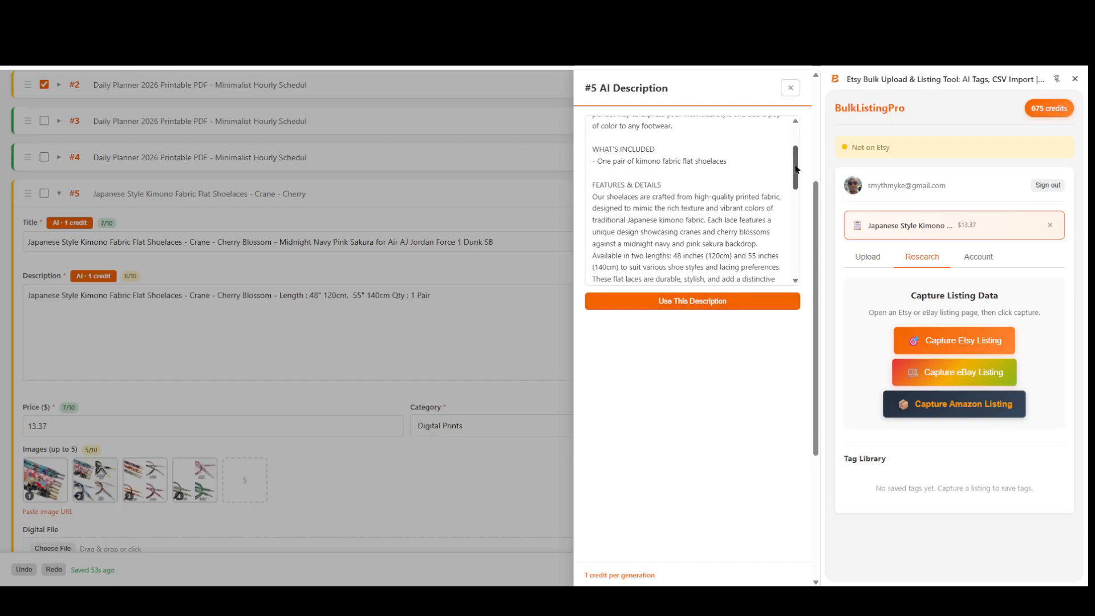
pyautogui.scroll(-2, 603, 205)
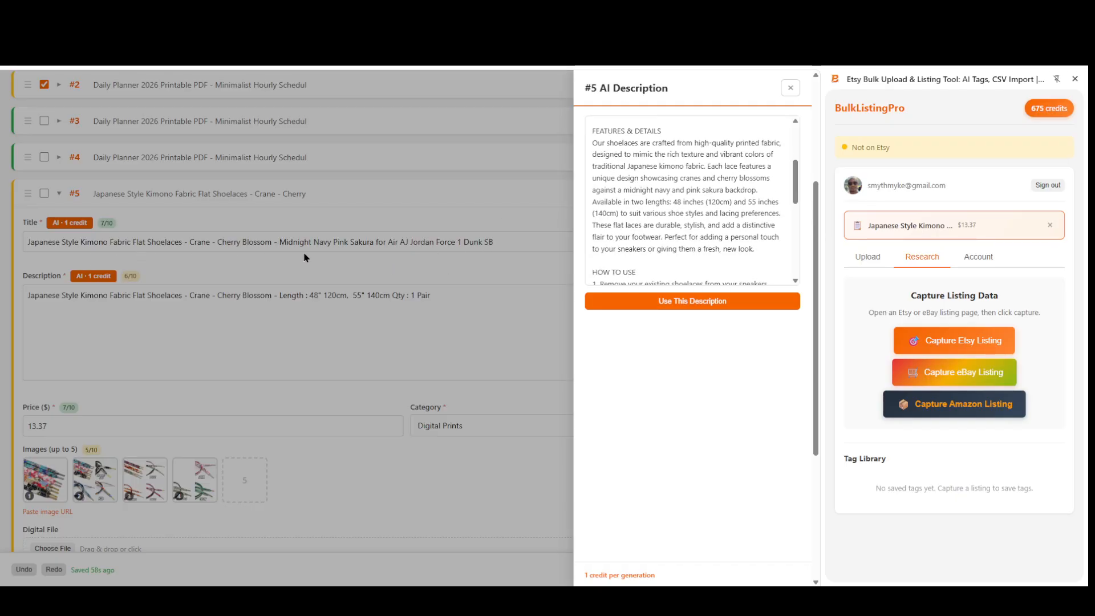
pyautogui.scroll(-4, 294, 381)
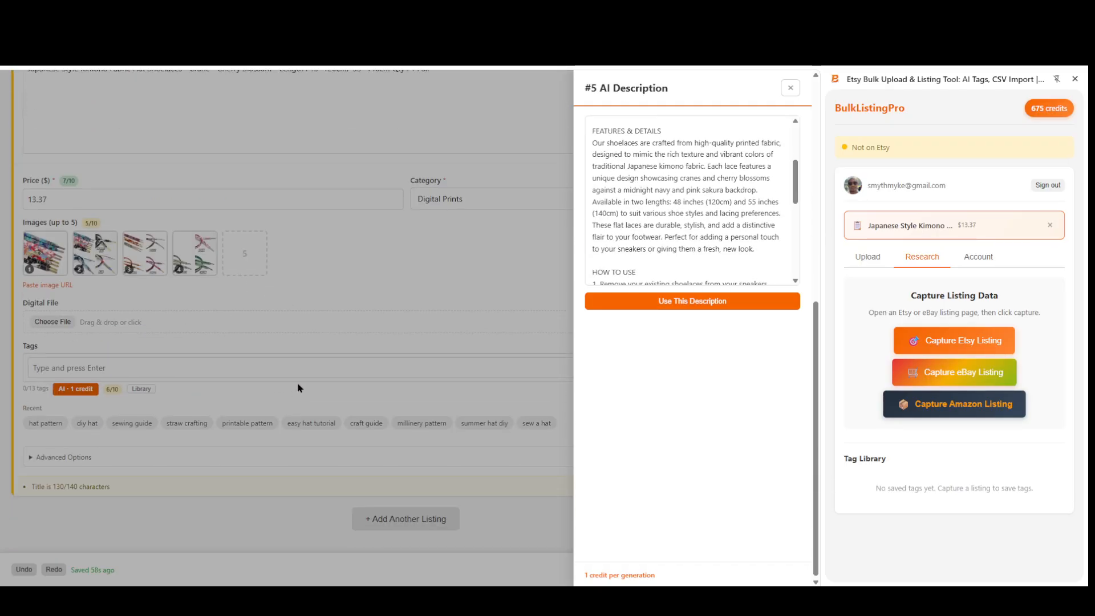
pyautogui.scroll(-3, 753, 240)
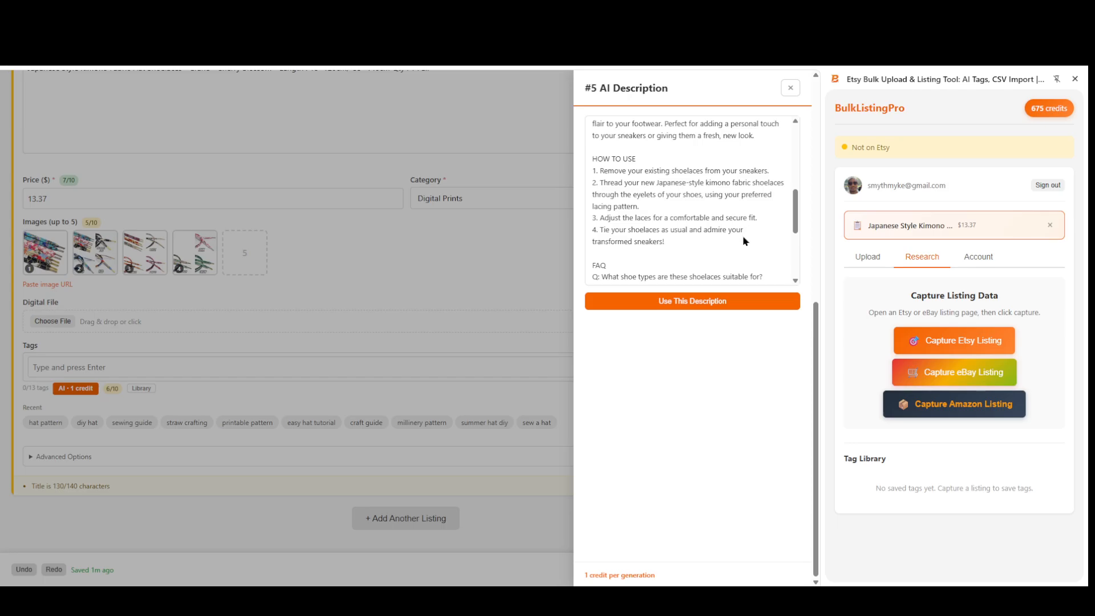
pyautogui.scroll(-1, 744, 243)
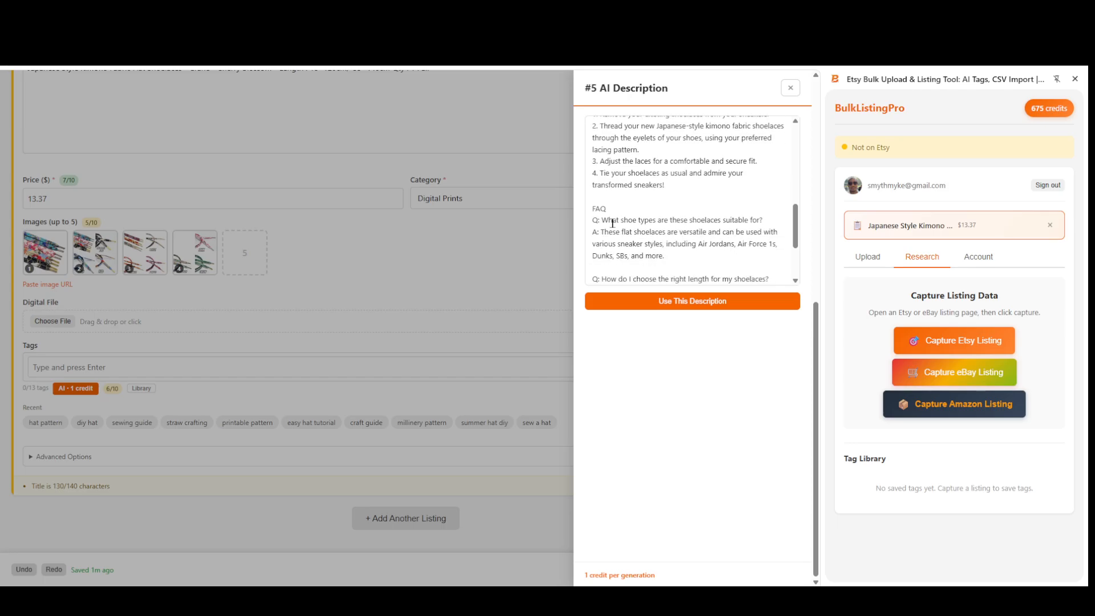
pyautogui.scroll(-2, 700, 218)
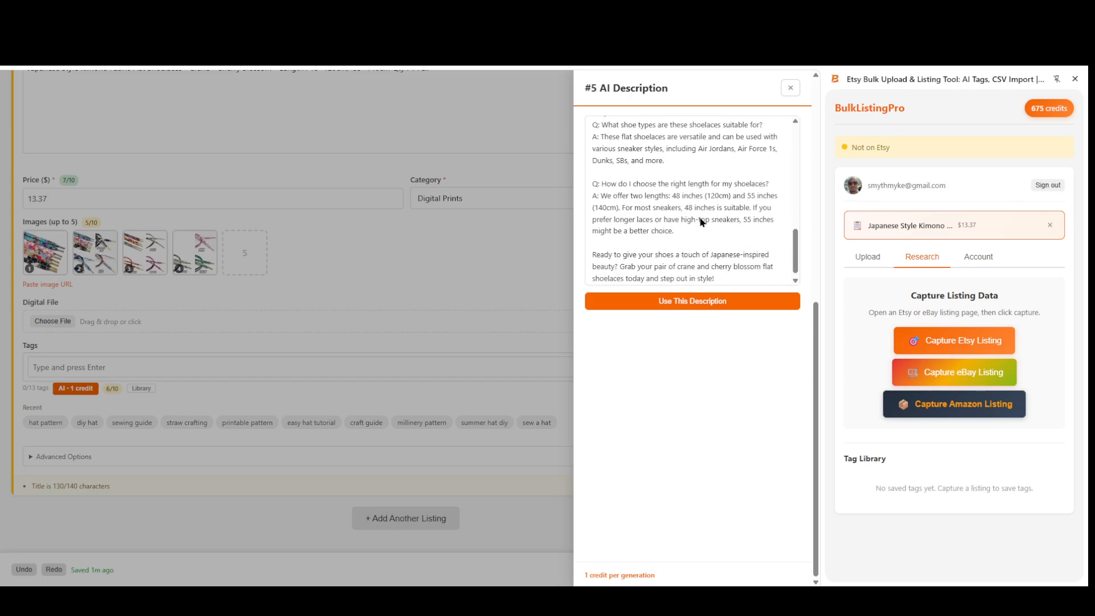
pyautogui.click(686, 303)
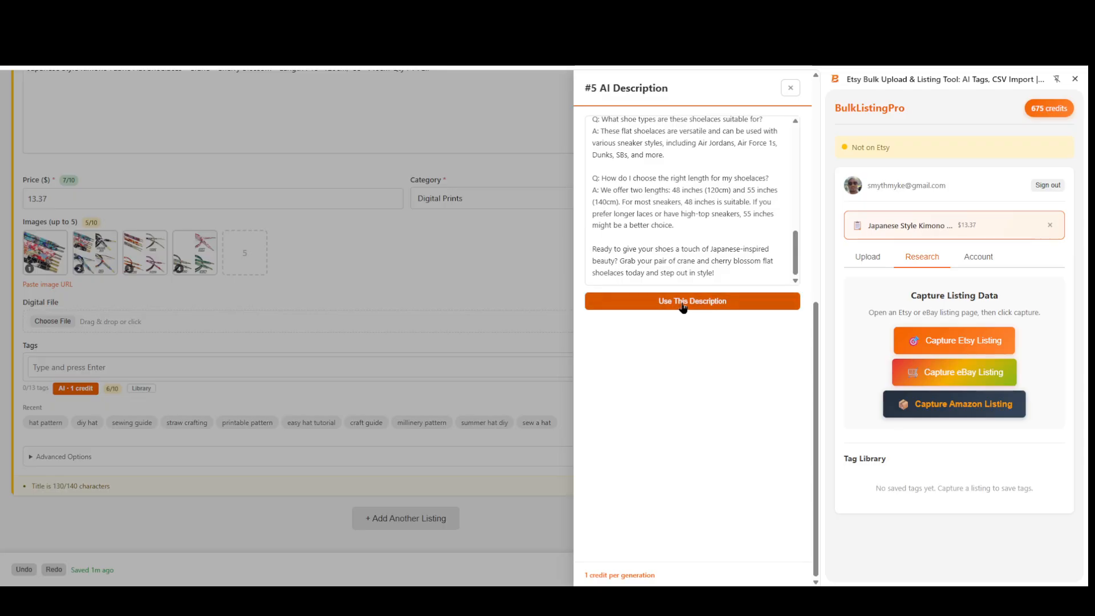
# Set the shoelaces listing's price to 16.99.
pyautogui.scroll(-1, 512, 356)
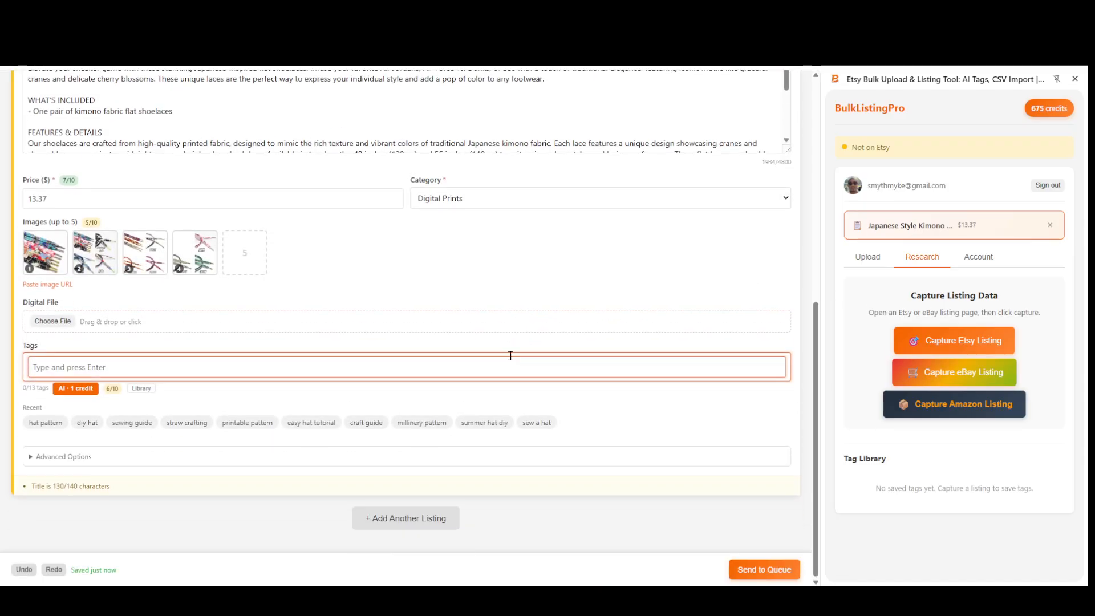
pyautogui.scroll(3, 511, 355)
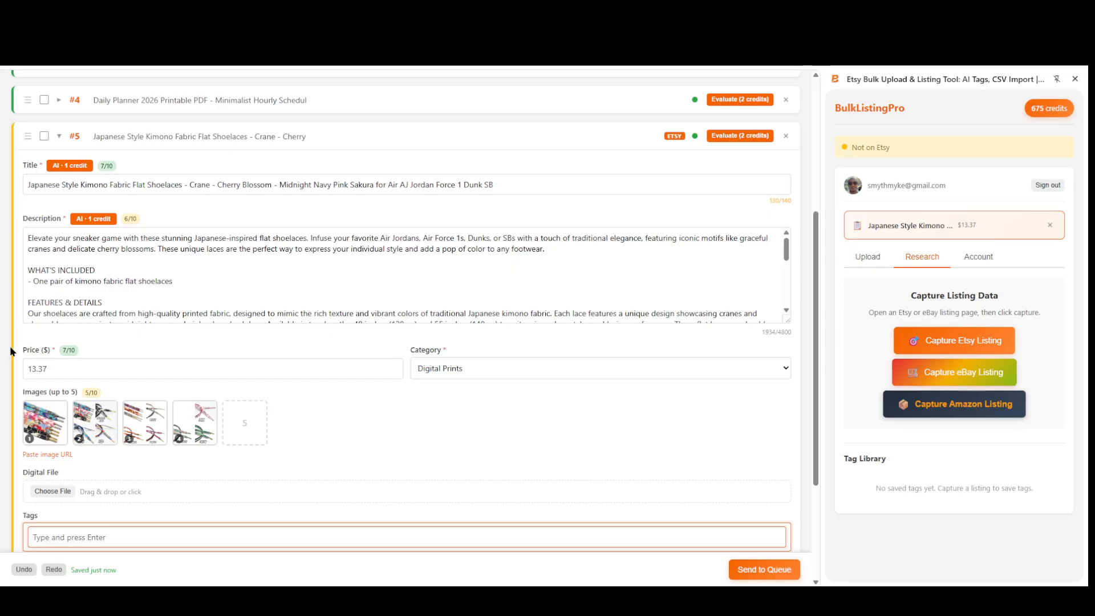
pyautogui.doubleClick(53, 369)
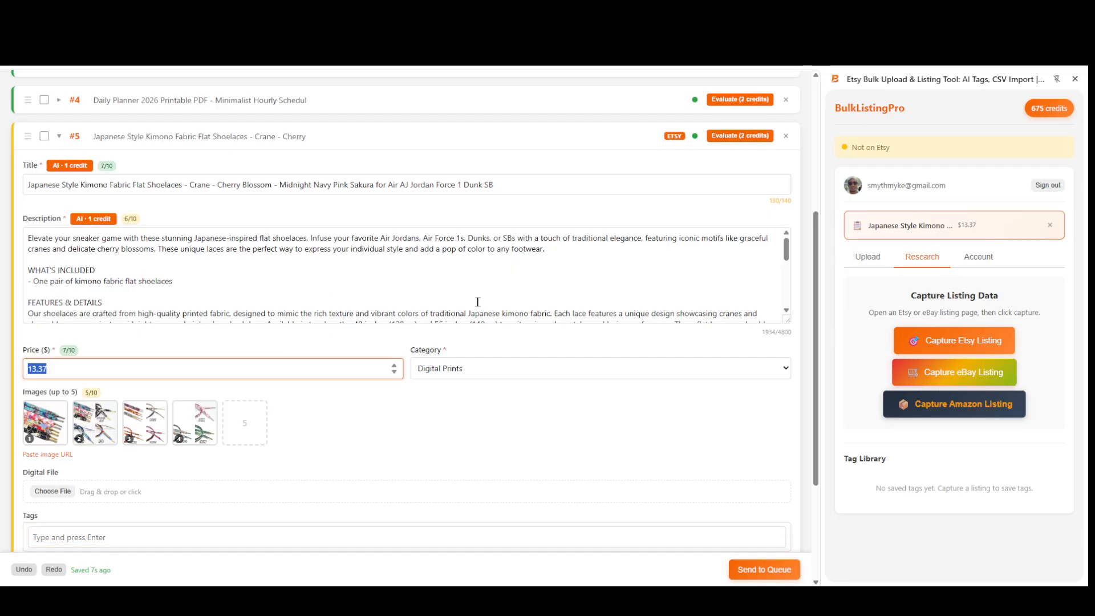
pyautogui.write('16')
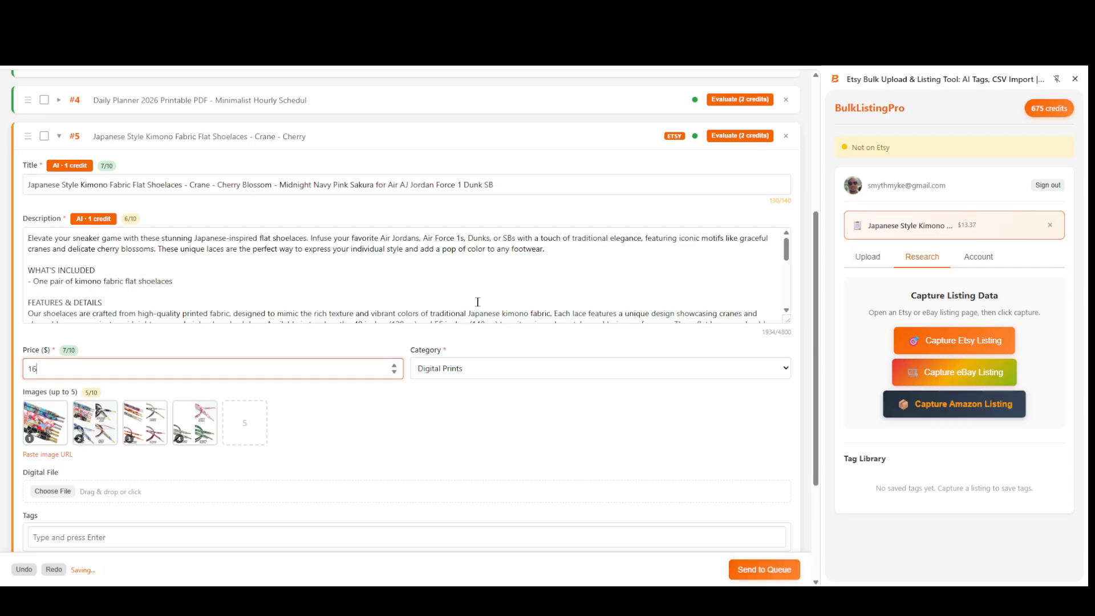
pyautogui.write('.99')
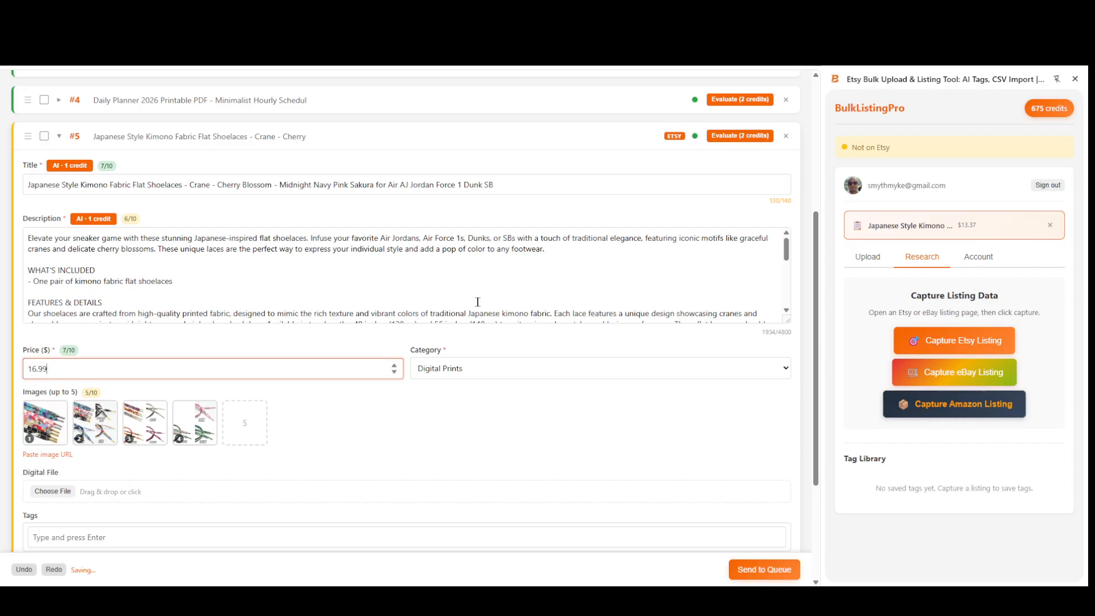
pyautogui.click(336, 432)
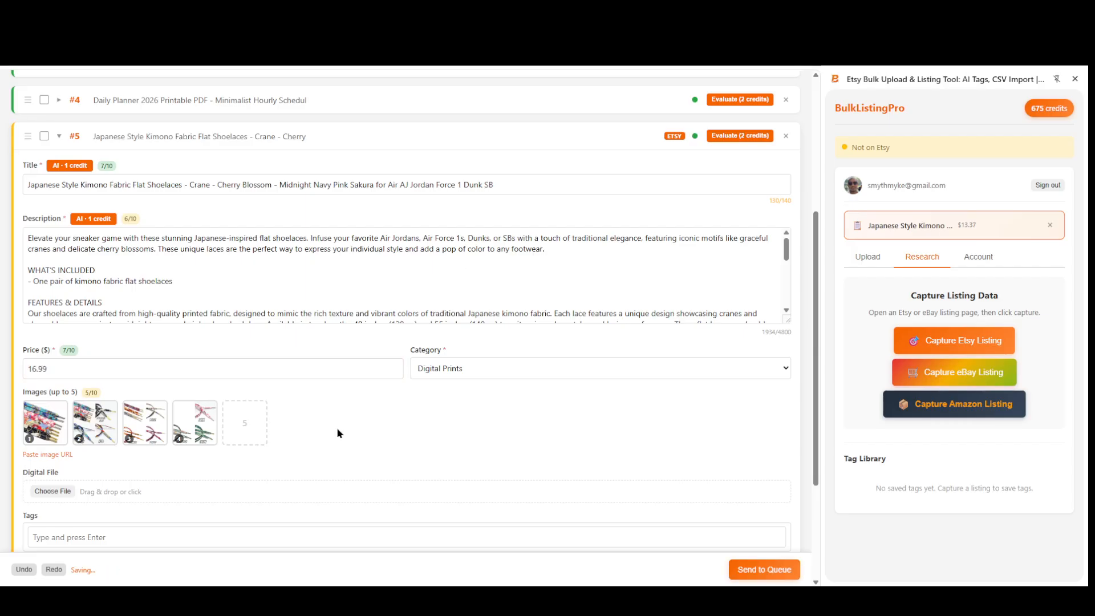
# Look through the category options available for the shoelaces listing, keeping Digital Prints.
pyautogui.click(426, 370)
pyautogui.scroll(-1, 535, 349)
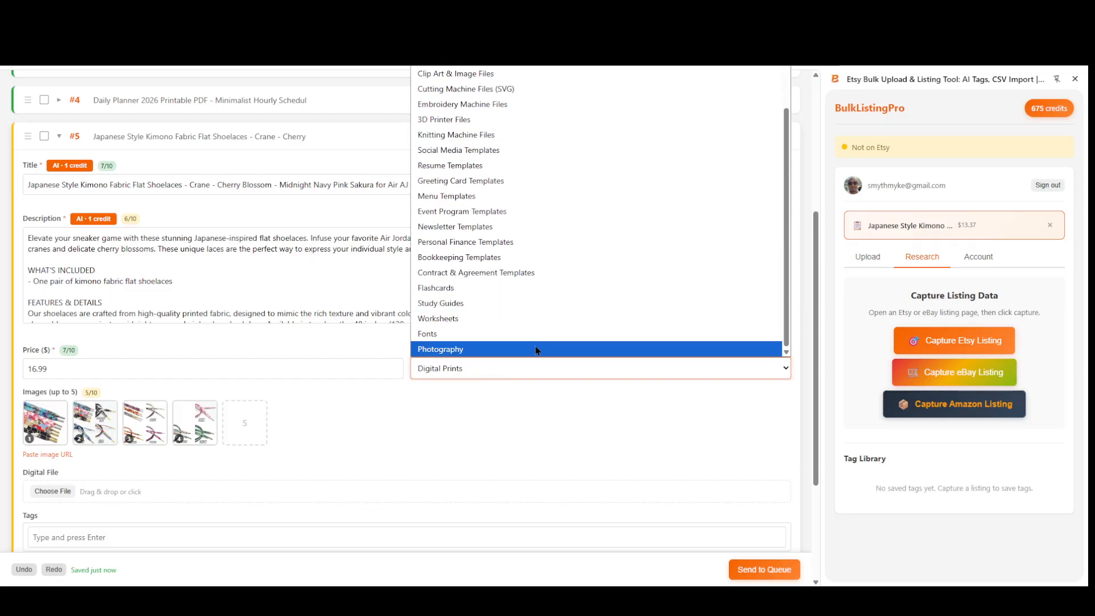
pyautogui.click(449, 387)
# Generate AI titles from the title score's suggestion and apply the one starting "Kimono Shoelaces | Japanese Fabric Style".
pyautogui.scroll(4, 280, 372)
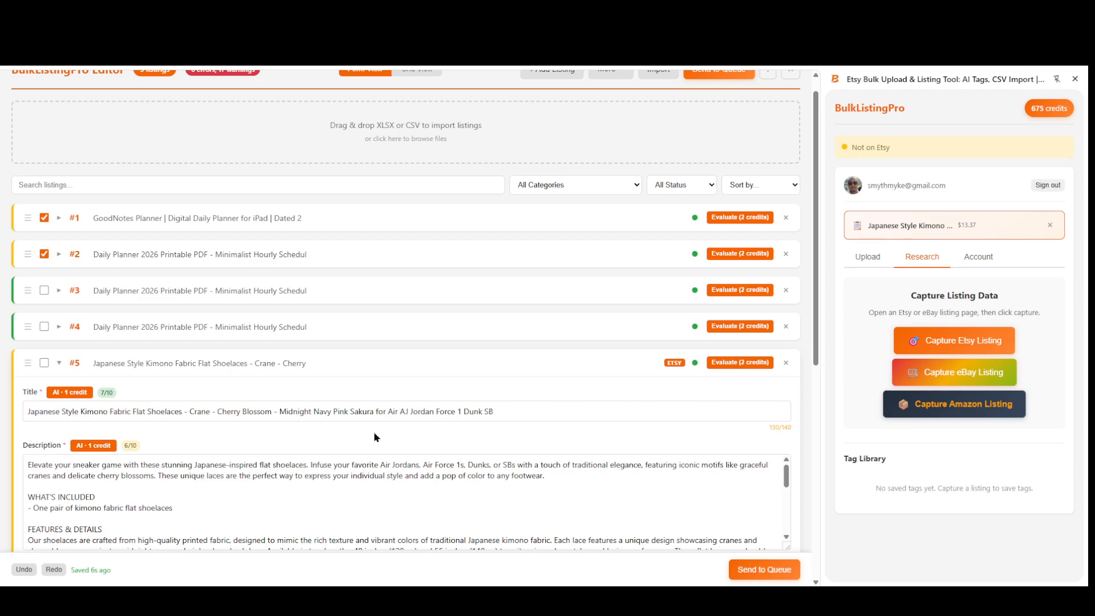
pyautogui.scroll(-2, 399, 434)
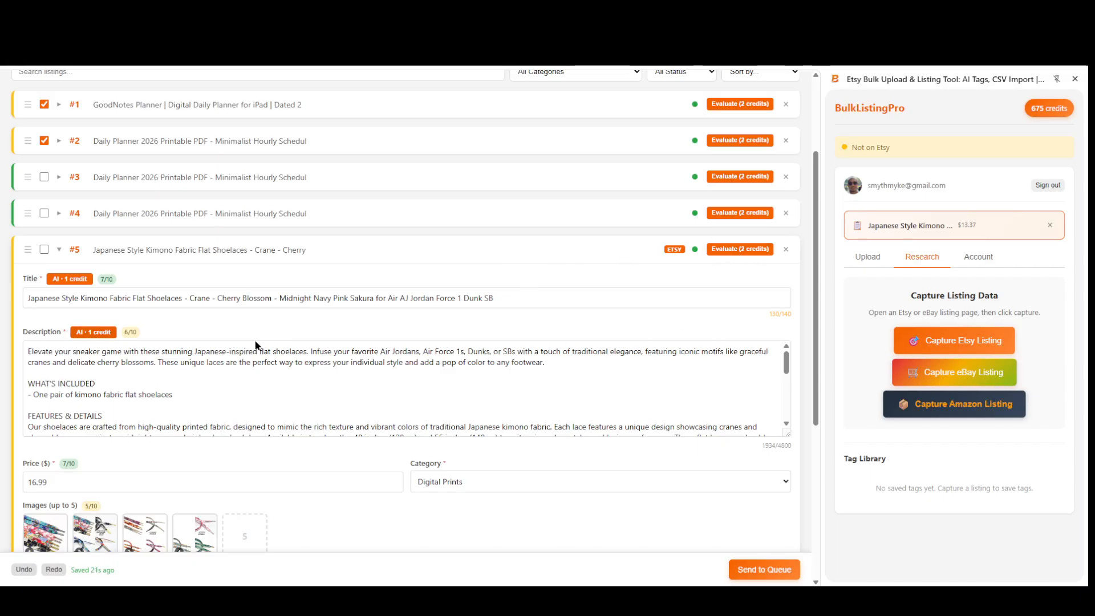
pyautogui.moveTo(108, 284)
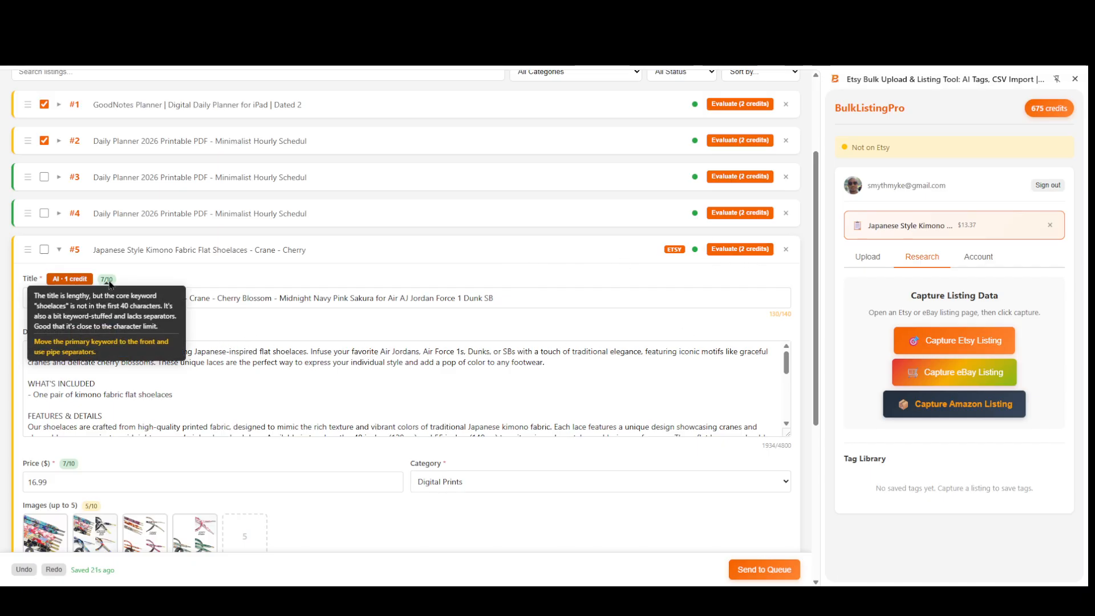
pyautogui.click(97, 347)
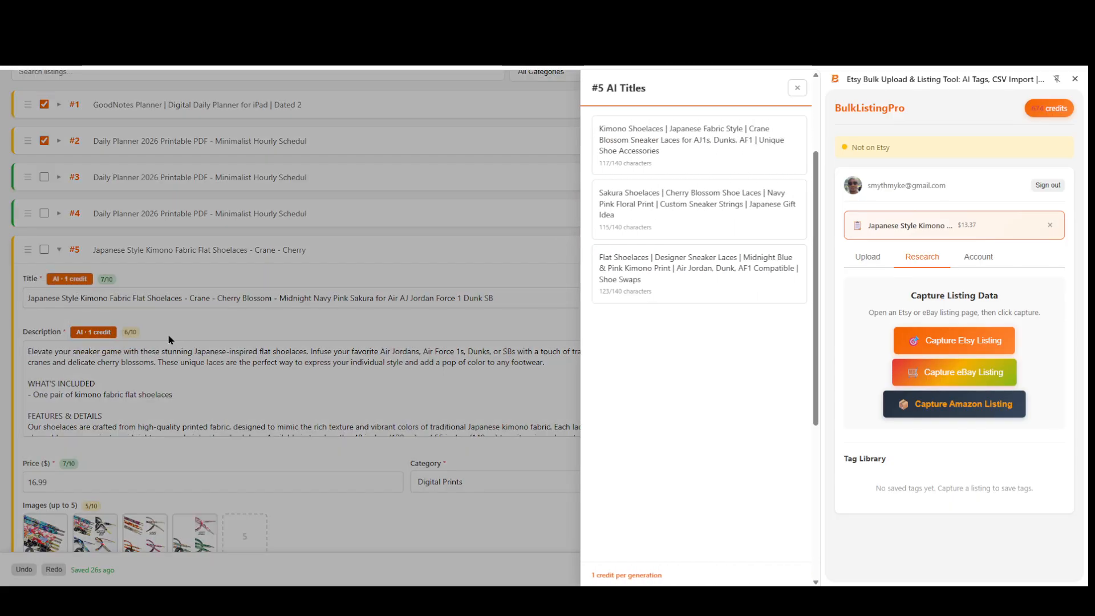
pyautogui.click(712, 146)
# Review the shoelaces listing's updated title, description and price, ending at its tags.
pyautogui.scroll(4, 345, 433)
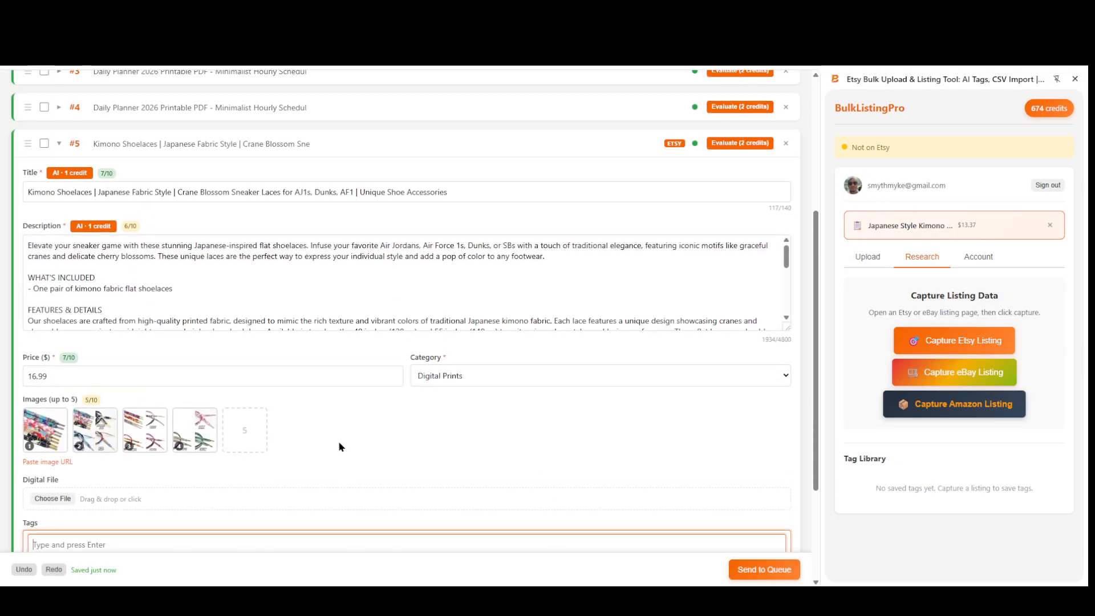
pyautogui.scroll(-3, 372, 483)
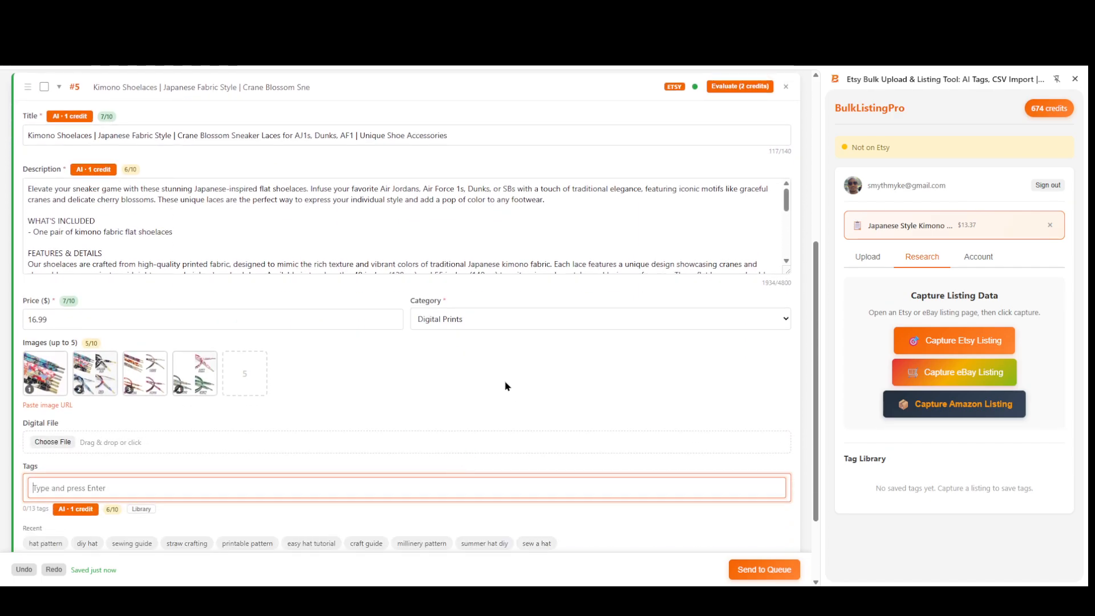
pyautogui.scroll(-2, 277, 402)
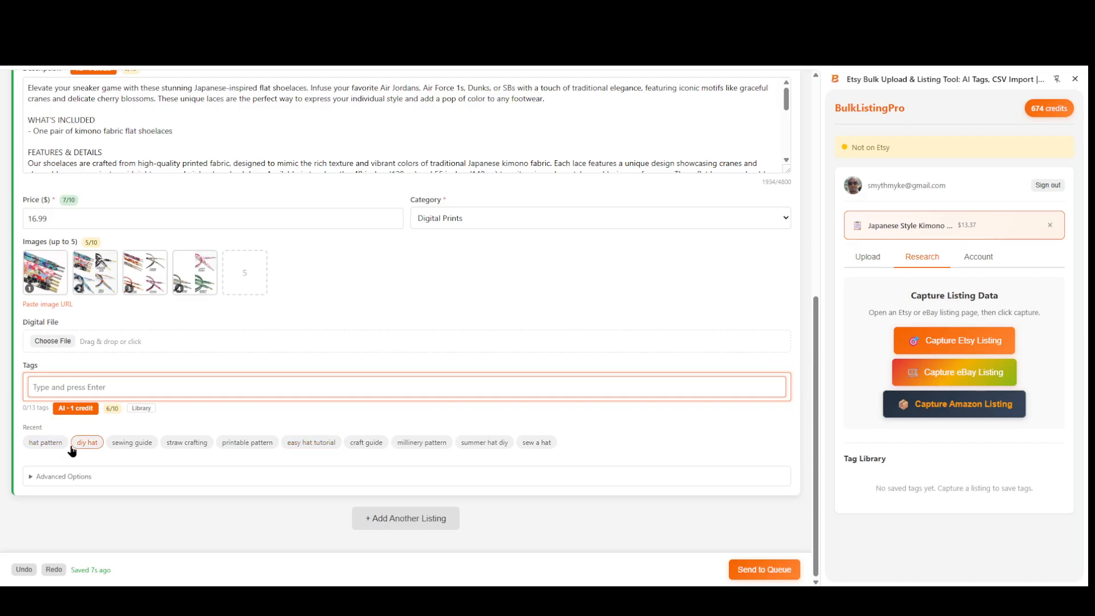
# Generate AI tags for the shoelaces listing and apply the full suggested set, from "sneaker accessories" to "custom shoe laces".
pyautogui.click(77, 409)
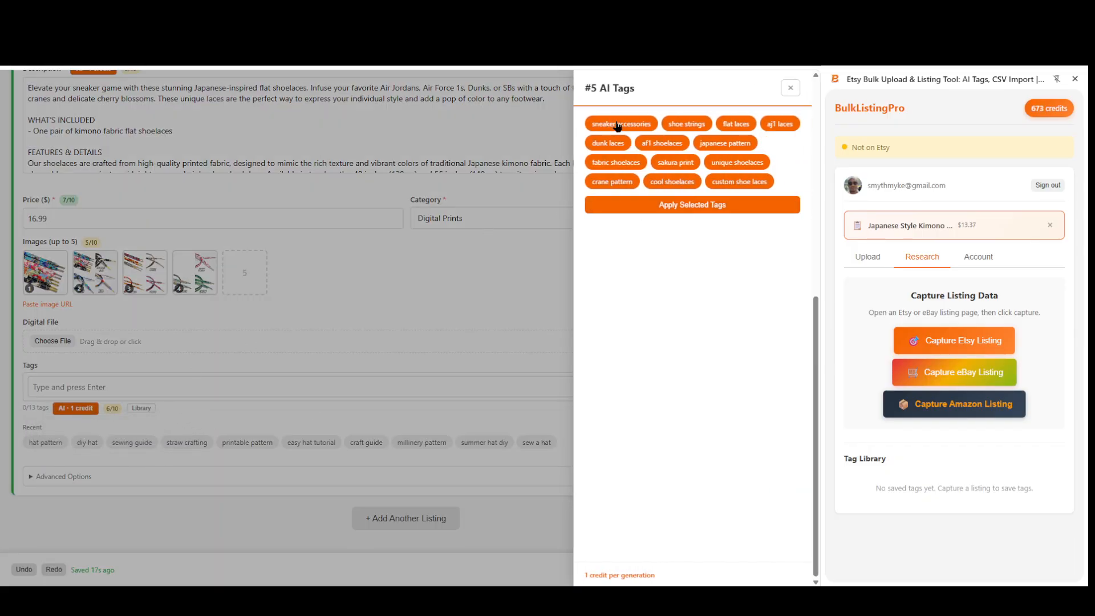
pyautogui.click(680, 211)
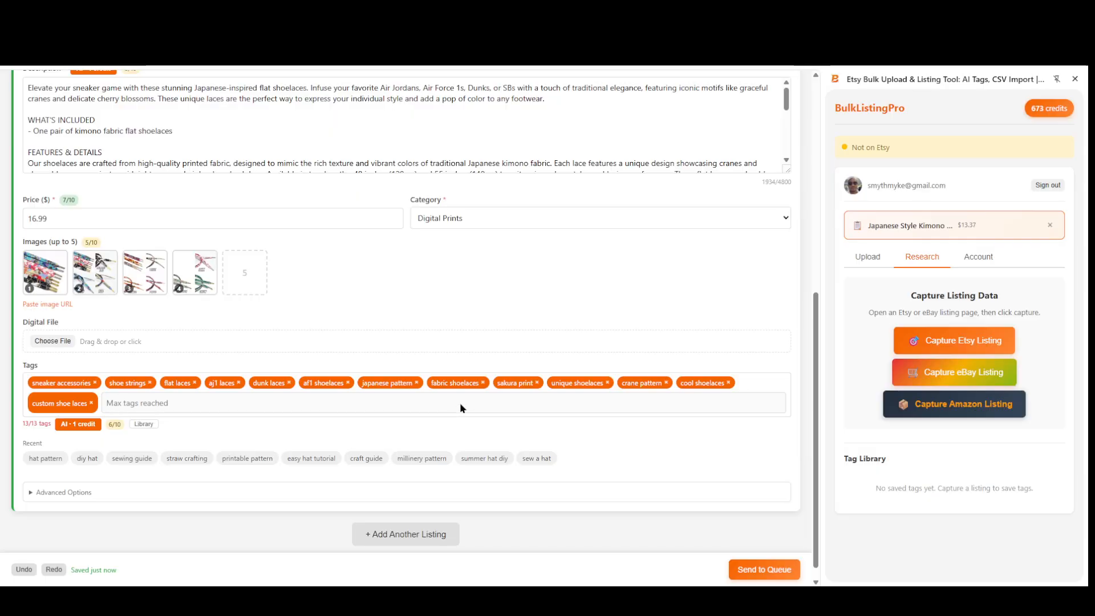
pyautogui.scroll(3, 459, 395)
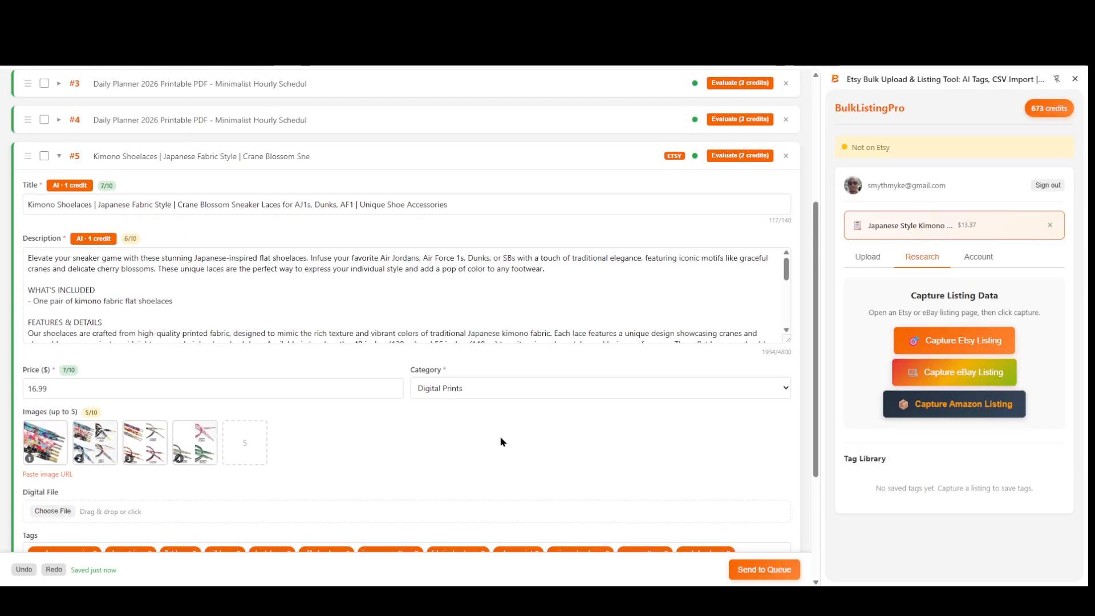
pyautogui.scroll(-3, 455, 409)
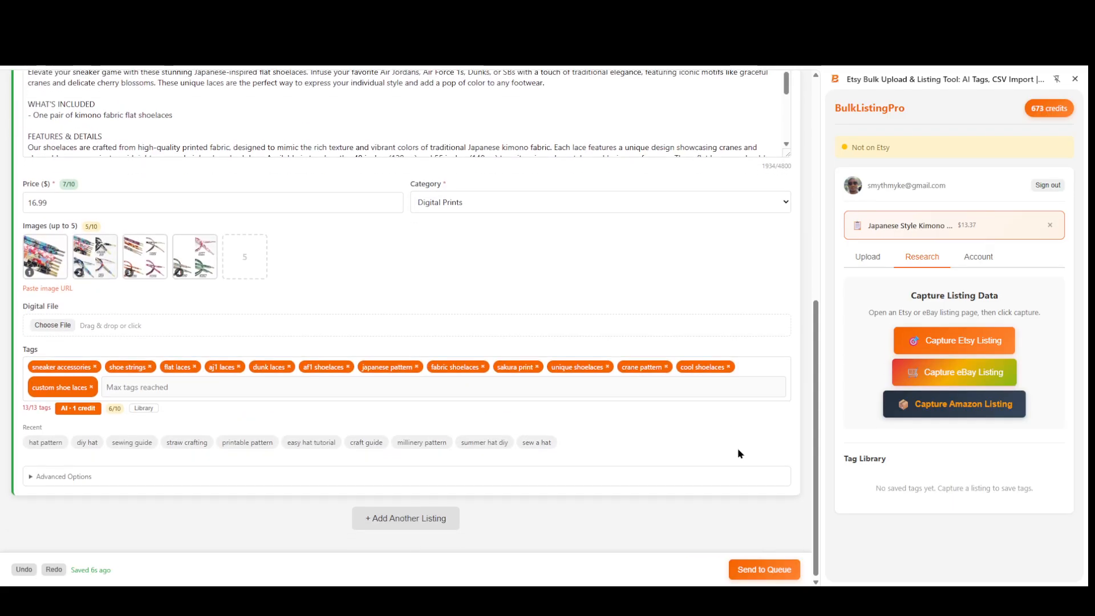
# Send the selected listings to the upload queue and check the queue's entries and save option.
pyautogui.click(765, 570)
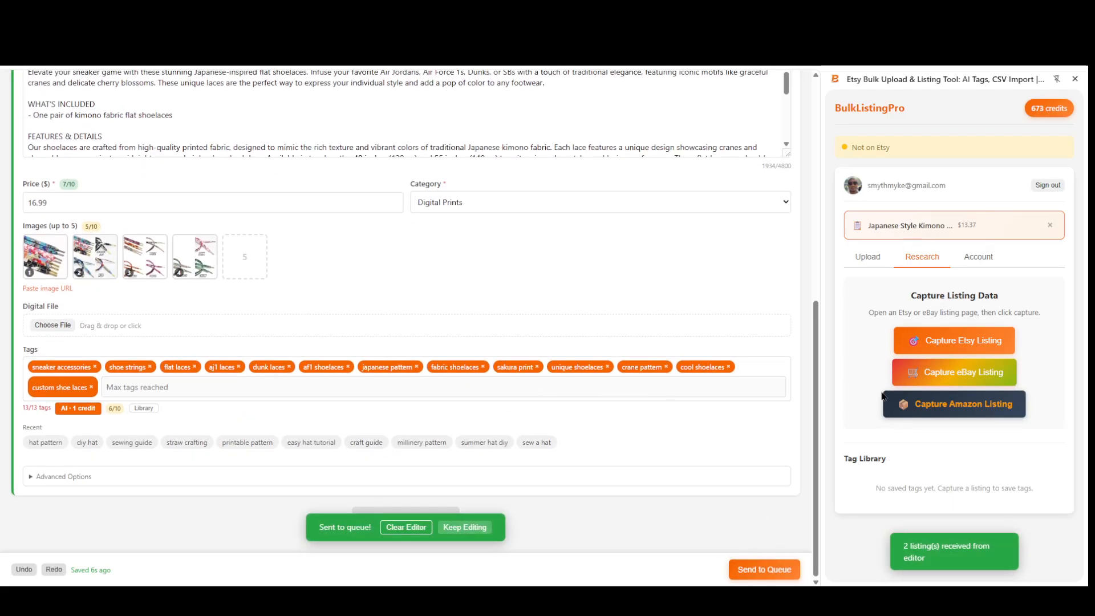
pyautogui.click(868, 256)
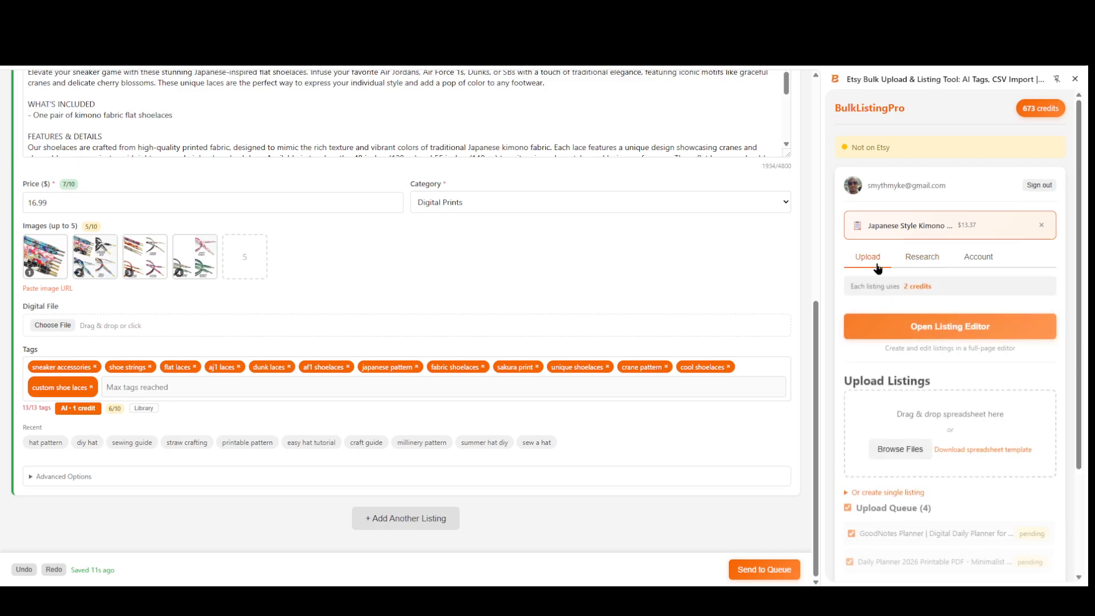
pyautogui.scroll(-2, 943, 364)
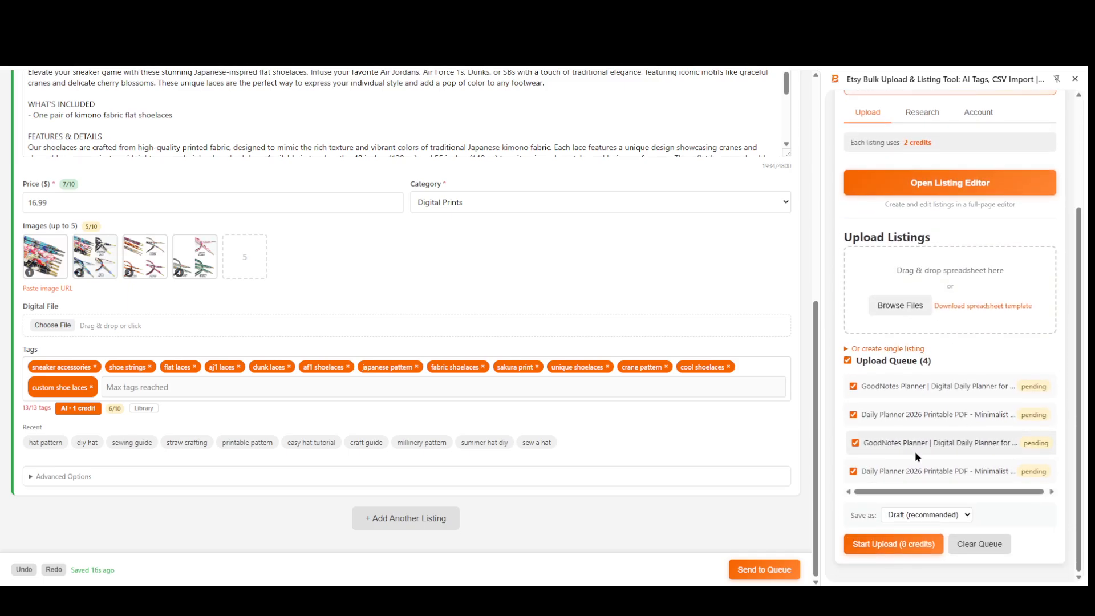
pyautogui.scroll(-1, 868, 474)
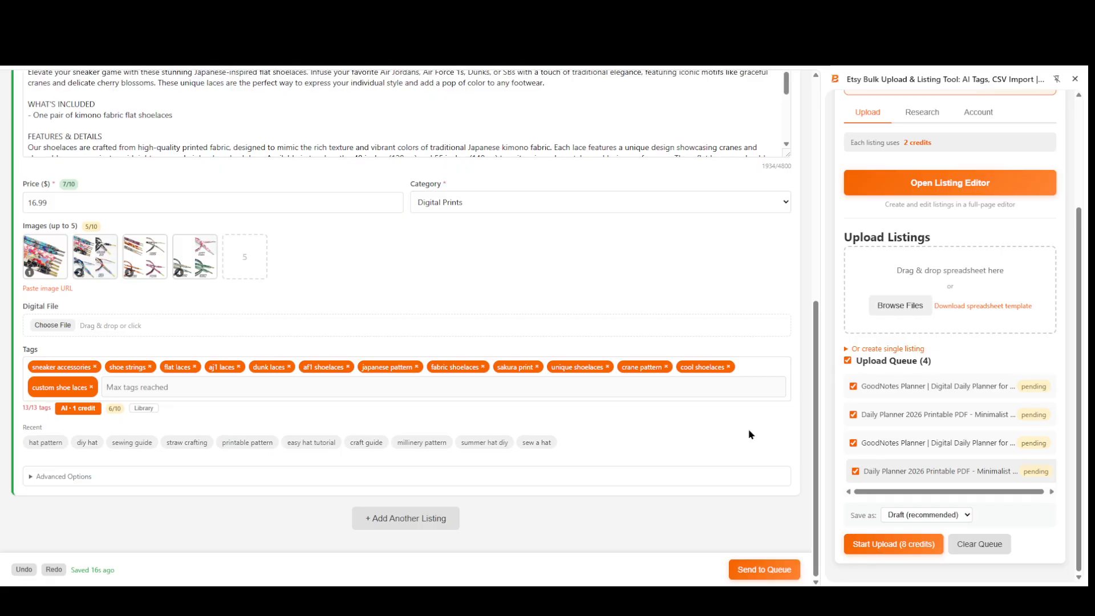
# Include the Kimono Shoelaces listing (#5) in the editor's selection of listings.
pyautogui.scroll(5, 350, 320)
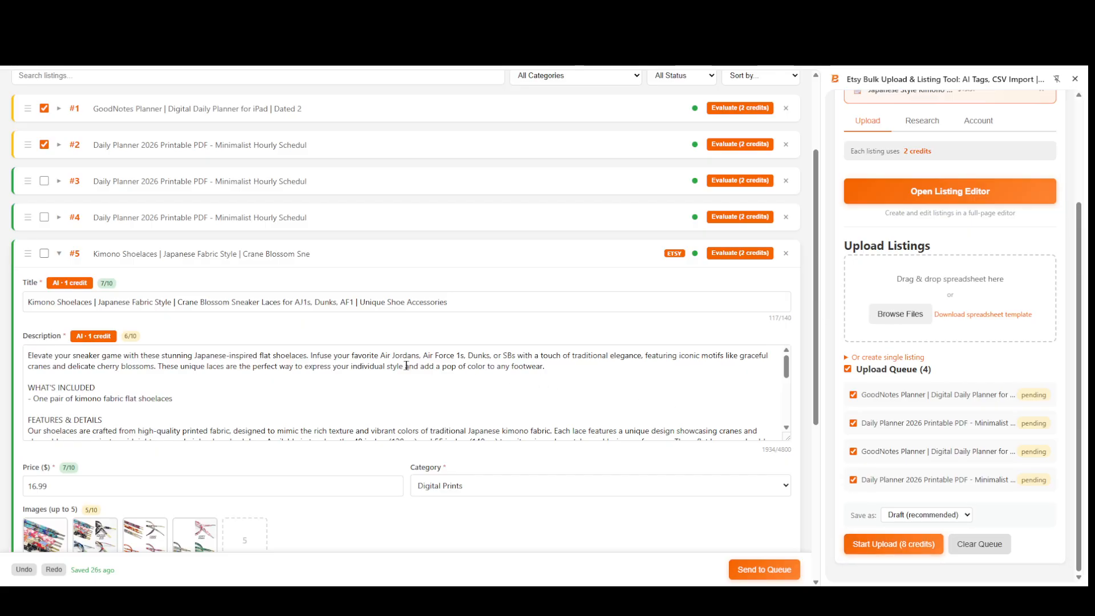
pyautogui.scroll(-5, 441, 432)
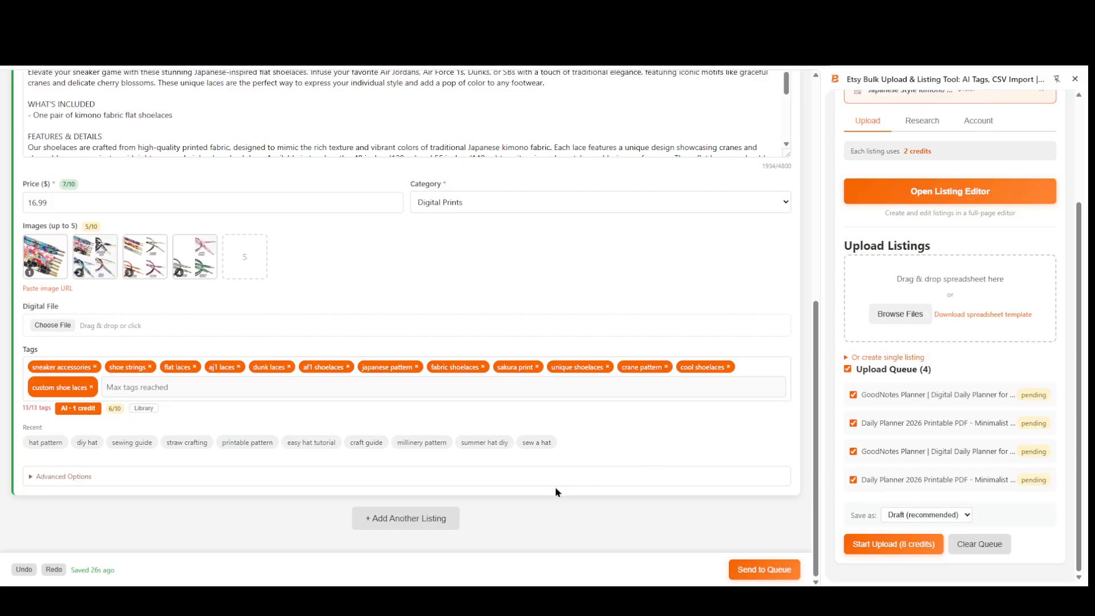
pyautogui.scroll(3, 357, 425)
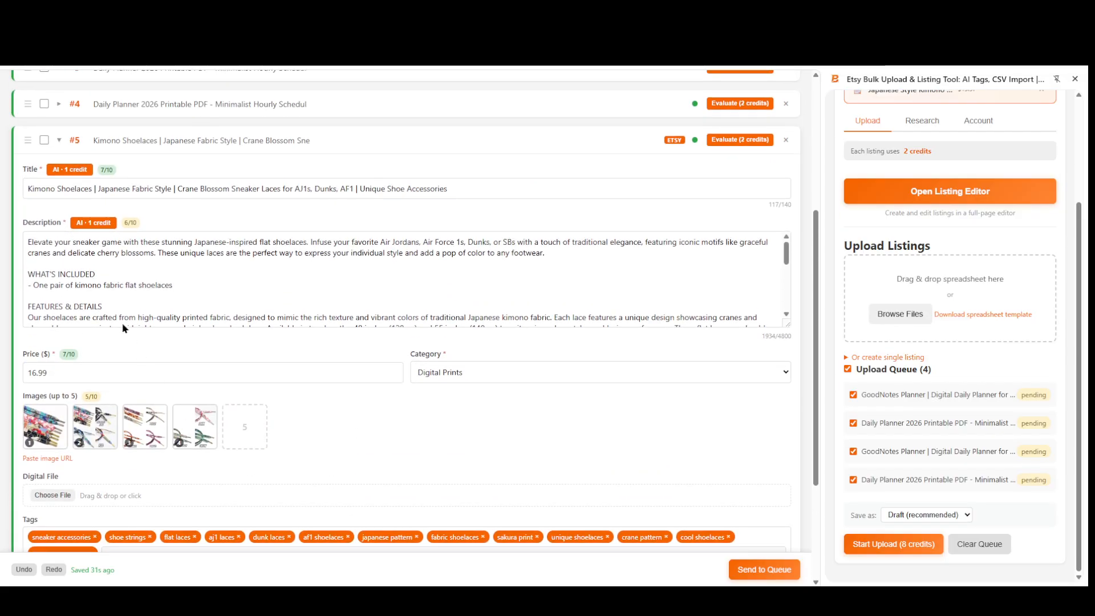
pyautogui.click(44, 140)
pyautogui.scroll(2, 998, 388)
pyautogui.scroll(1, 998, 385)
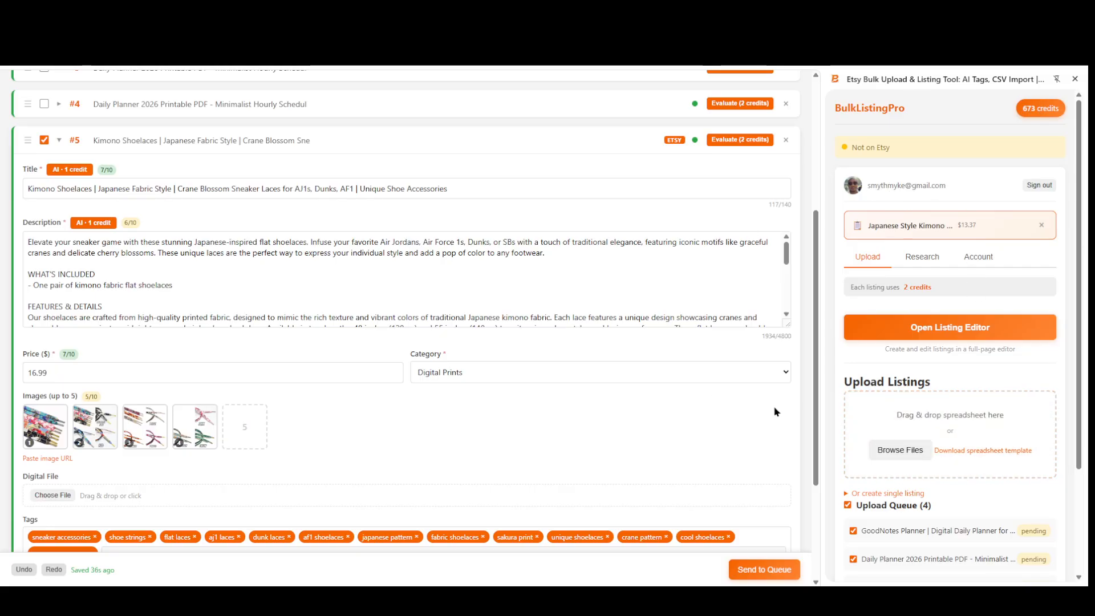
pyautogui.scroll(-3, 799, 403)
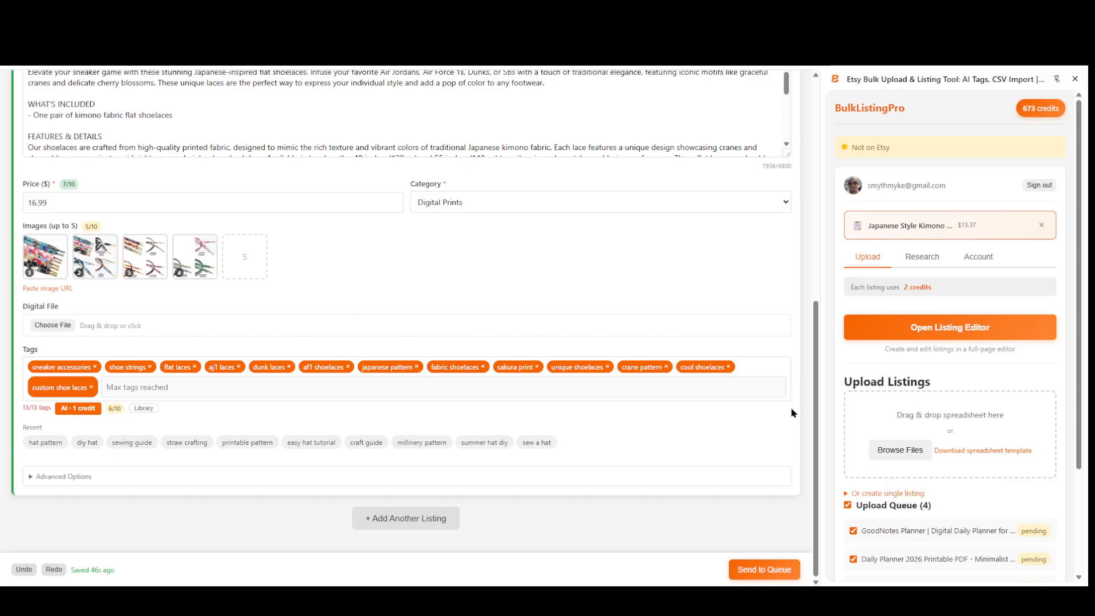
pyautogui.moveTo(508, 599)
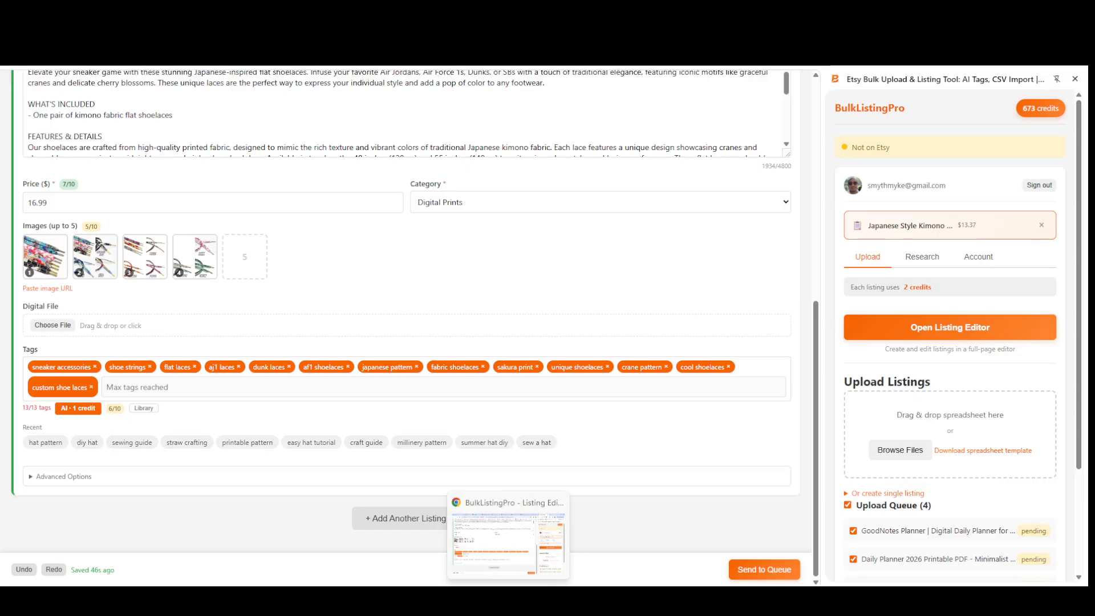
pyautogui.moveTo(807, 599)
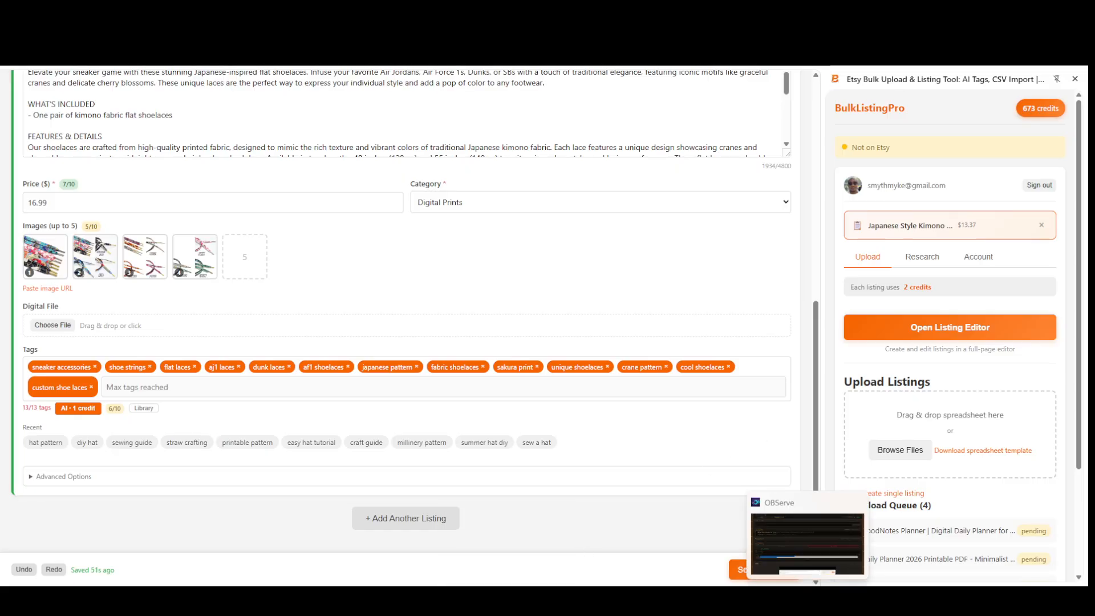